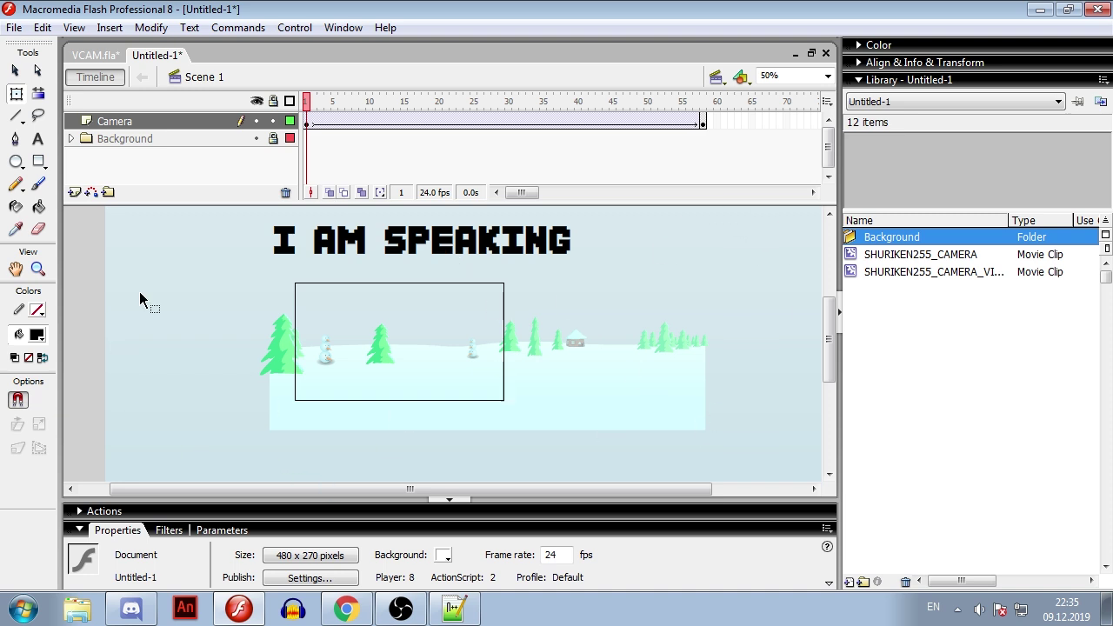
Test the movie to preview the camera's move across the snowy landscape.
key("ctrl+z")
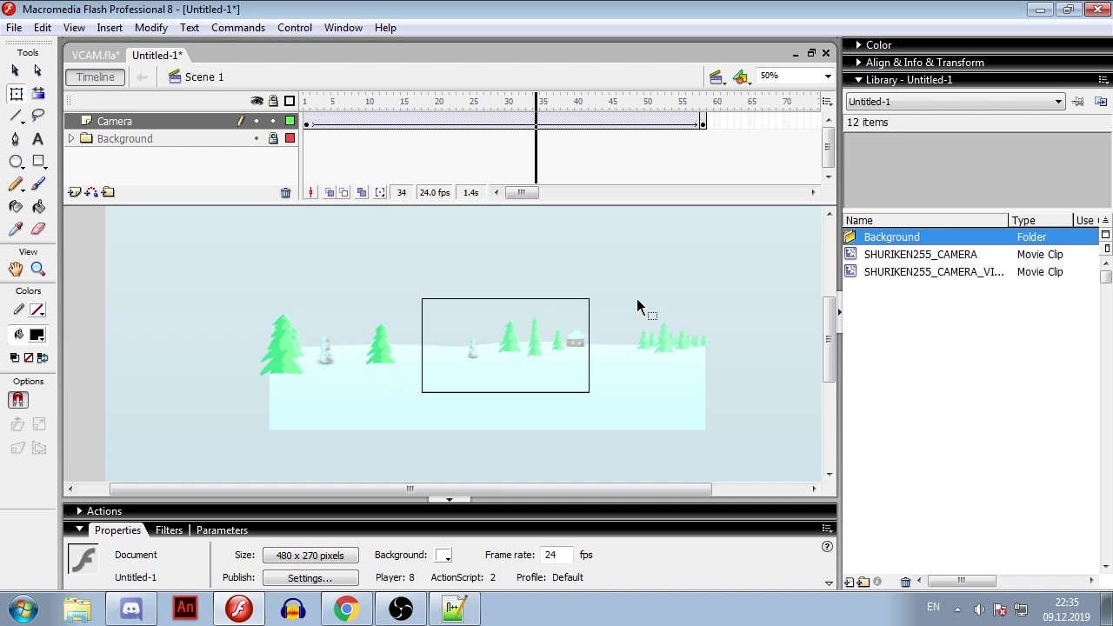
key("ctrl+Return")
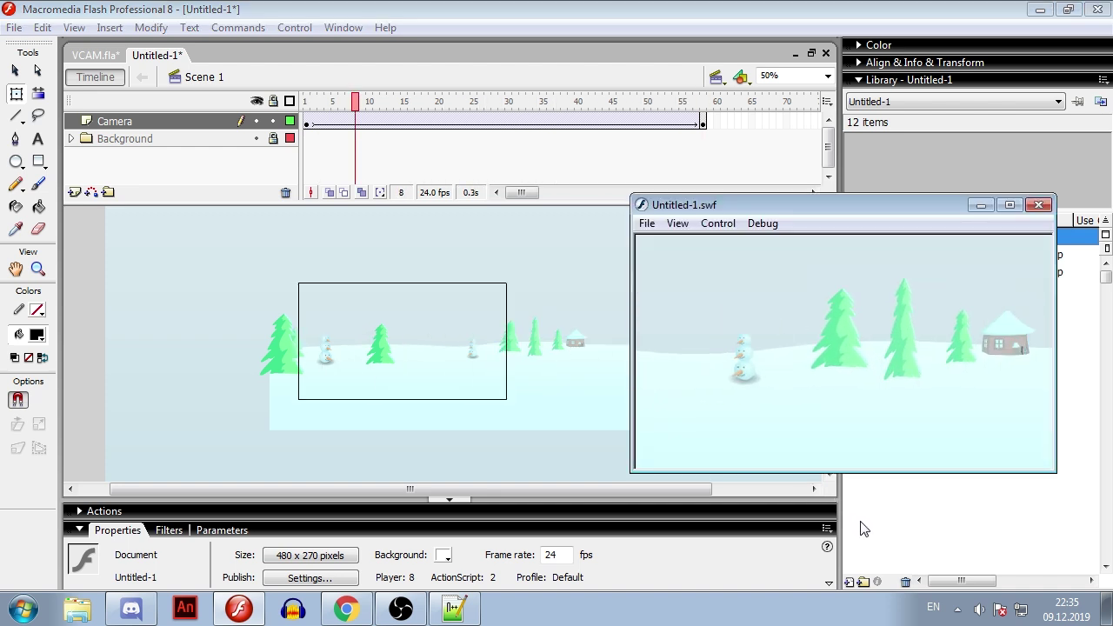
Shrink and reposition the camera frame on its last keyframe at frame 58, and test the movie.
left_click_drag(644, 388, 622, 375)
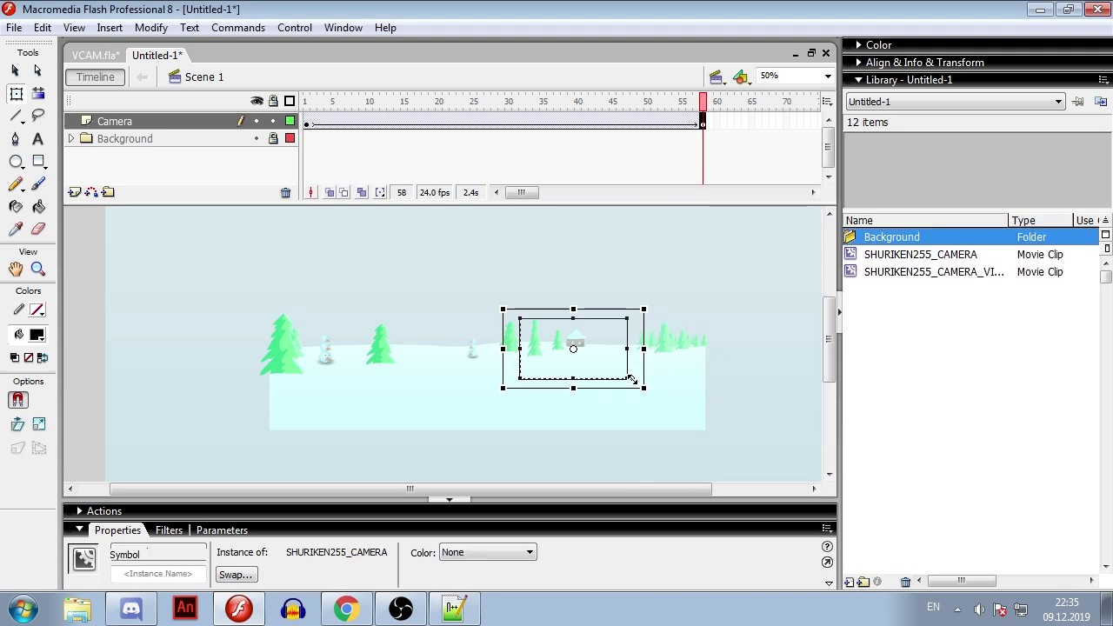
left_click(828, 76)
left_click(780, 155)
left_click_drag(632, 452, 654, 394)
left_click_drag(582, 411, 710, 398)
left_click(700, 390)
key("ctrl+Return")
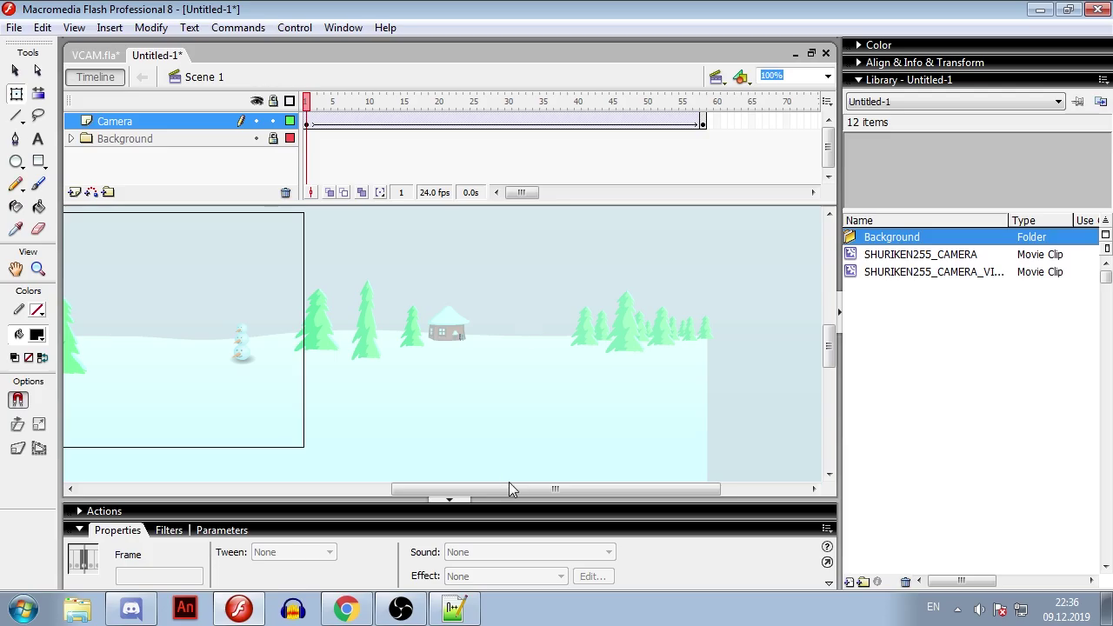
Open the viewfinder symbol nested inside the camera clip and select frame 1 of its Logo layer.
left_click_drag(510, 487, 356, 467)
left_click(410, 398)
double_click(409, 398)
left_click(377, 293)
double_click(378, 293)
left_click(306, 140)
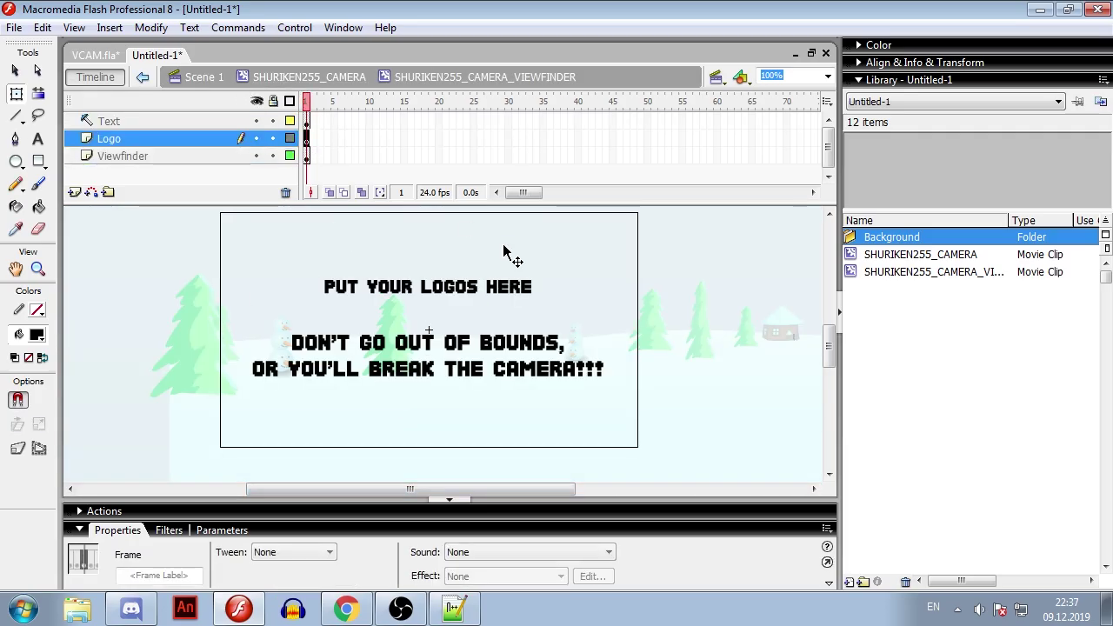
Paste the SHURIKEN 255 logo on the Logo layer and nudge it into the viewfinder frame's upper-right corner.
key("ctrl+v")
key("shift+Up")
key("shift+Up")
key("shift+Up")
key("shift+Up")
key("shift+Up")
key("shift+Up")
key("shift+Up")
key("shift+Up")
key("shift+Up")
key("shift+Up")
key("shift+Up")
key("shift+Up")
key("shift+Up")
key("shift+Up")
key("shift+Up")
key("shift+Up")
key("shift+Right")
key("shift+Right")
key("shift+Right")
key("shift+Right")
key("shift+Right")
key("shift+Right")
key("shift+Right")
key("shift+Right")
key("shift+Right")
key("shift+Right")
key("shift+Right")
key("shift+Right")
key("shift+Right")
key("shift+Right")
key("shift+Right")
key("shift+Right")
key("shift+Right")
key("shift+Right")
key("Up")
key("Up")
key("Up")
key("Up")
key("Up")
left_click(731, 339)
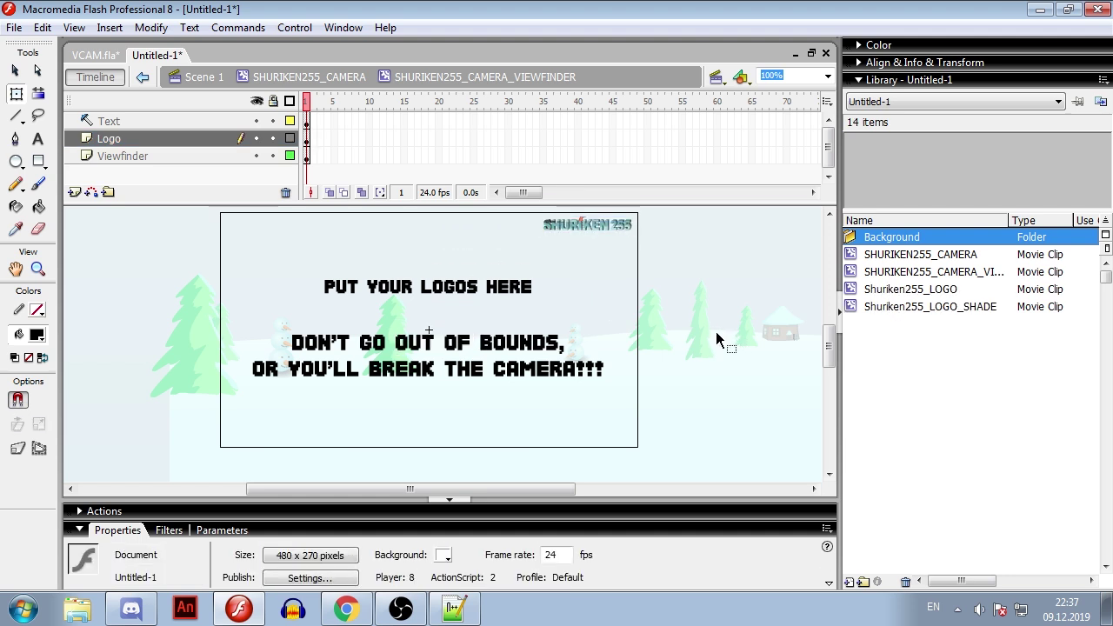
Return to Scene 1 and test the movie with the camera logo.
left_click(210, 88)
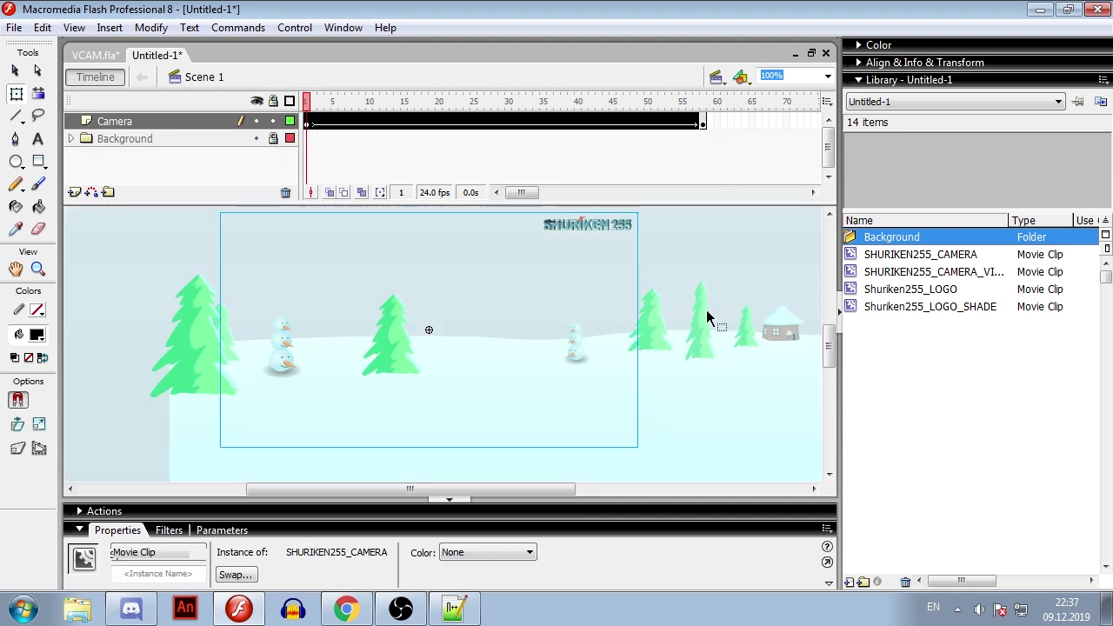
key("ctrl+Return")
left_click_drag(446, 349, 116, 536)
Show the VCAM.fla library and add a new layer above Camera.
left_click(850, 82)
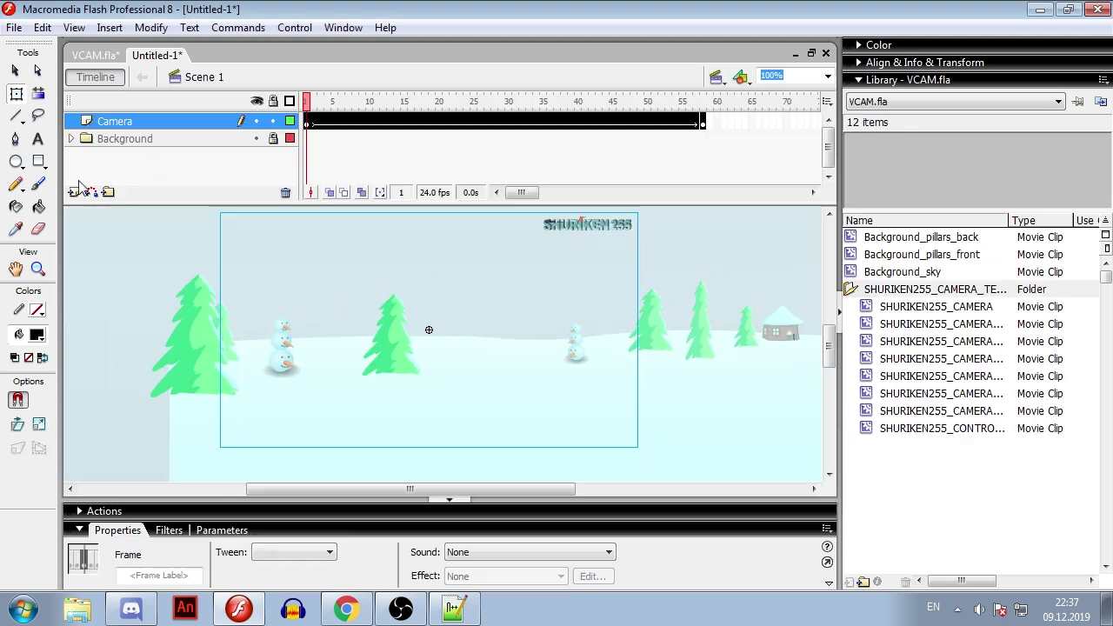
left_click(75, 191)
left_click(135, 352)
Place the Binding and Shake control clip from the VCAM.fla library above and to the left of the camera frame.
scroll(157, 385, "up", 5)
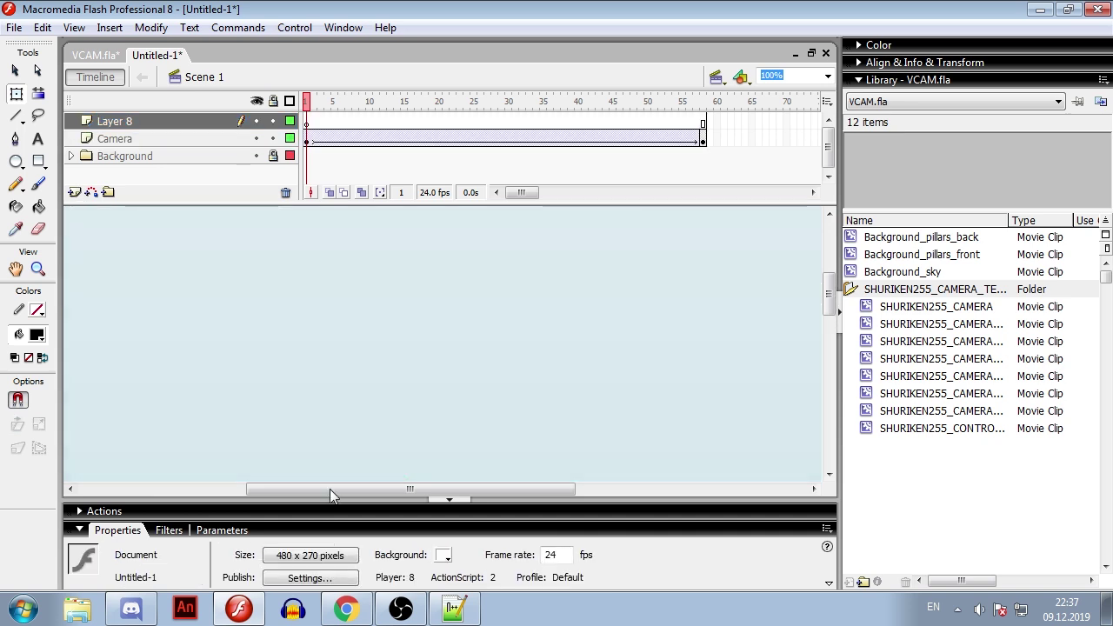
left_click_drag(400, 492, 324, 492)
left_click(827, 77)
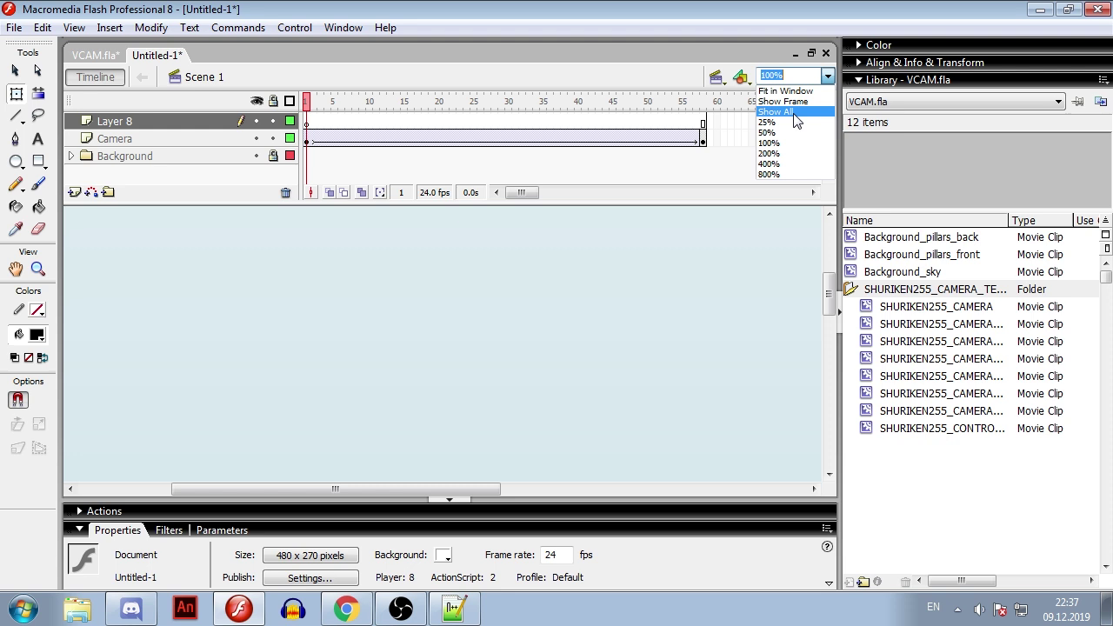
left_click(767, 132)
left_click(874, 307)
left_click(871, 339)
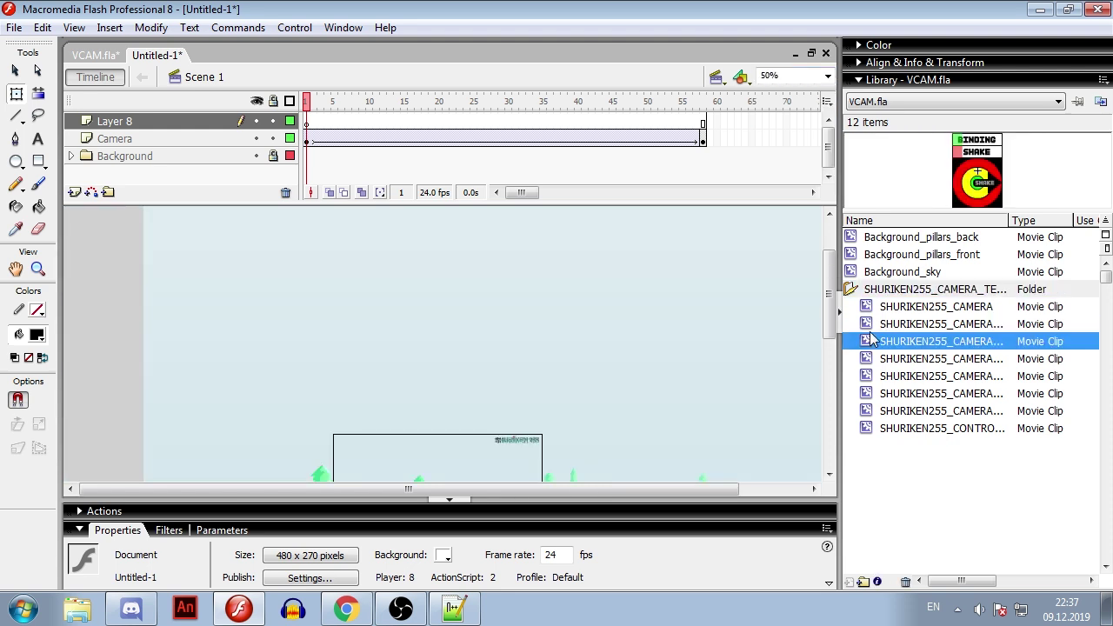
left_click_drag(956, 148, 222, 320)
left_click(293, 323)
Add three more layers above the Camera layer for the separate parts of the camera controls.
left_click(75, 193)
left_click(74, 192)
left_click(116, 156)
left_click(75, 192)
Name the four control layers, from lowest to highest, Control field, Shake, Shake power and Binding.
double_click(119, 173)
type("Control field")
double_click(130, 157)
type("Shake")
key("Return")
double_click(122, 142)
type("Shake power")
key("Return")
double_click(117, 122)
type("Binding")
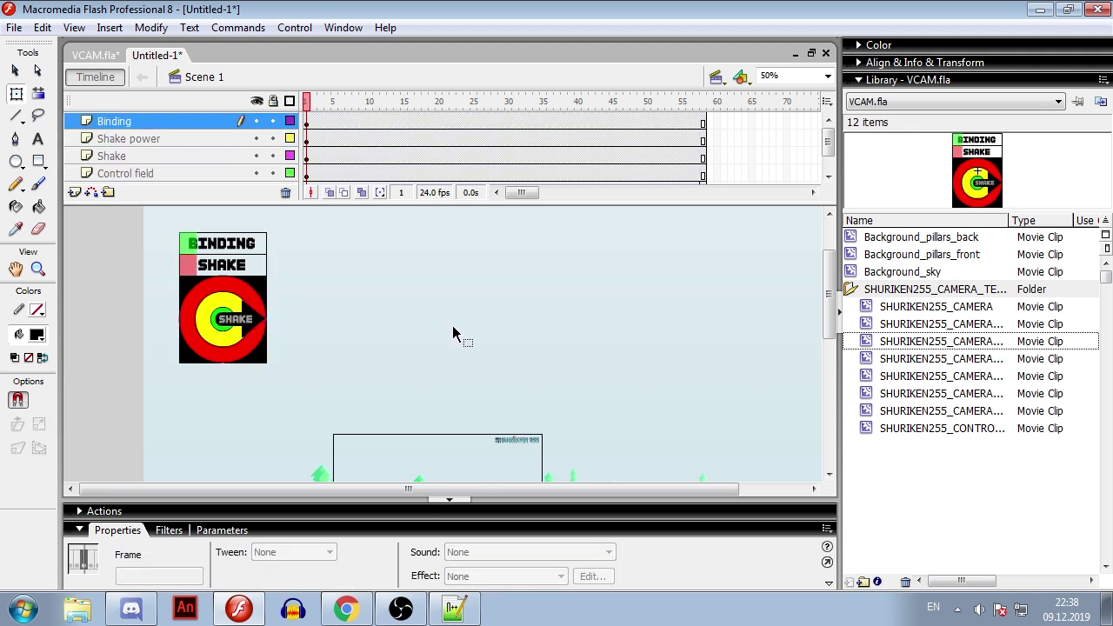
Create a layer folder named Camera control and move the four control layers into it.
left_click(108, 192)
double_click(118, 122)
type("Camera control")
key("Return")
left_click(118, 124)
left_click(121, 173, "shift")
left_click_drag(104, 139, 106, 124)
left_click(346, 300)
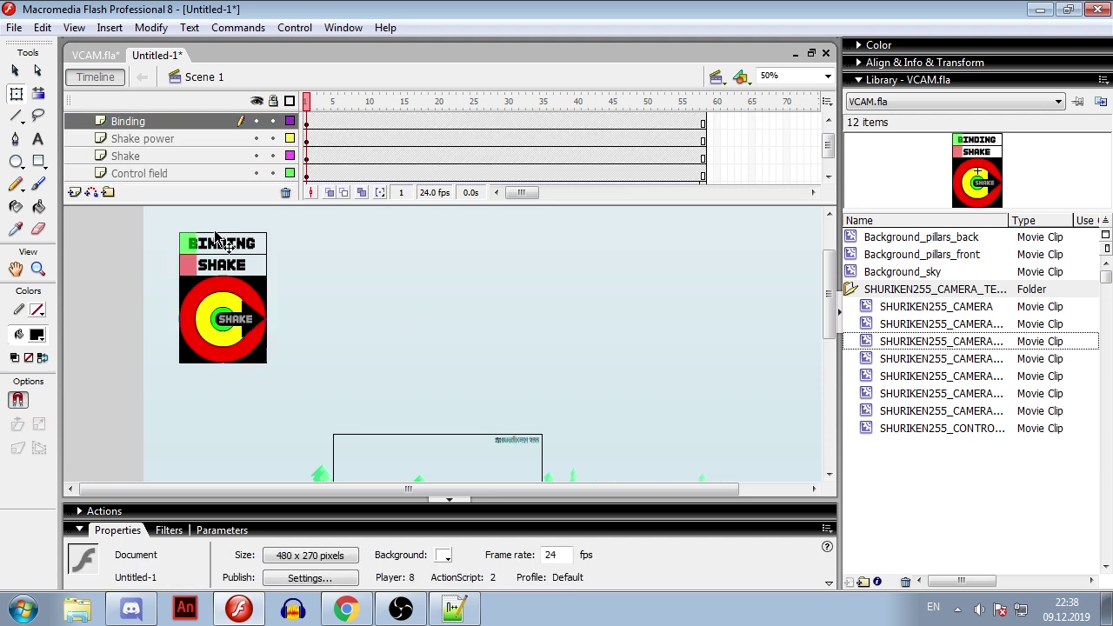
Make the Shake layer a guide layer.
right_click(165, 157)
left_click(210, 280)
Add a Binding keyframe at frame 70 and stretch the green bar to the full Binding box width at frame 33.
left_click(187, 244)
key("ctrl+equal")
key("ctrl+equal")
left_click(751, 408)
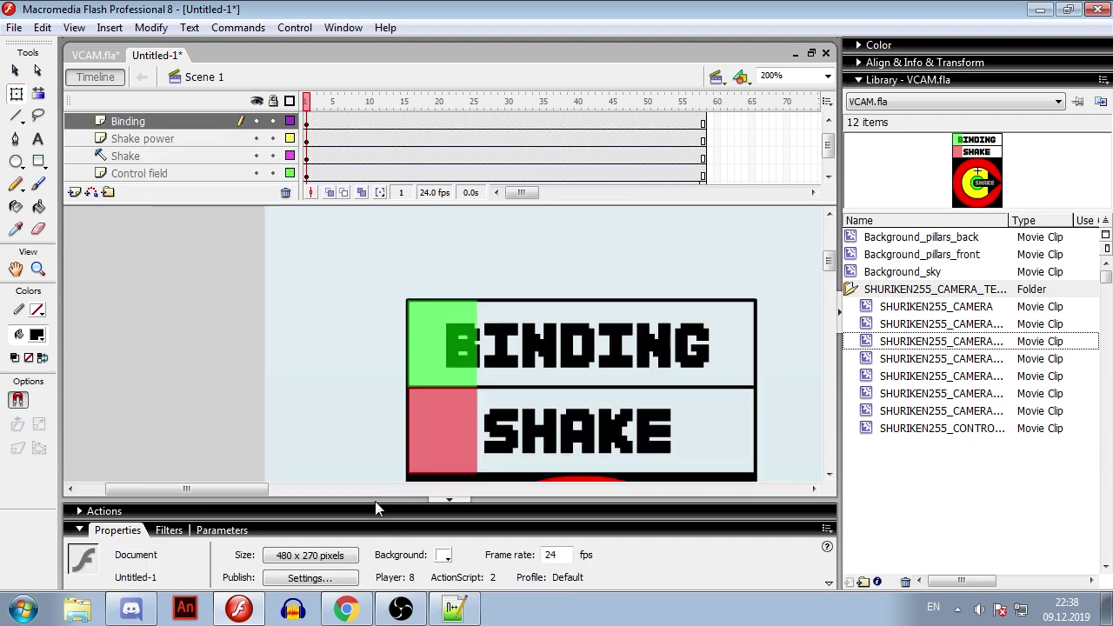
left_click_drag(201, 489, 232, 493)
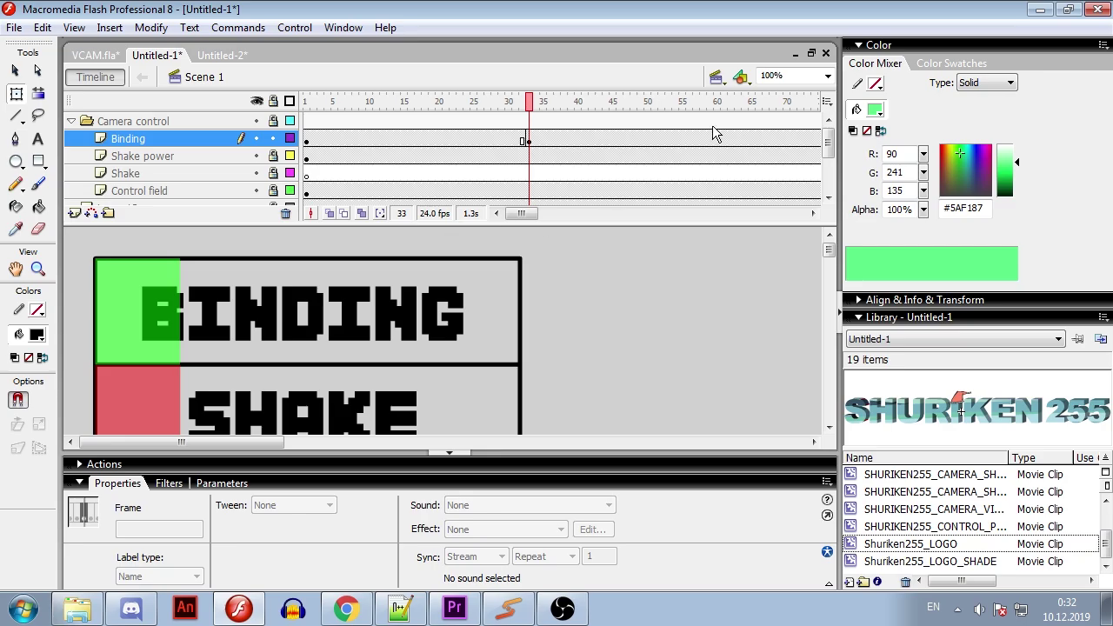
left_click(784, 139)
key("F6")
left_click(537, 105)
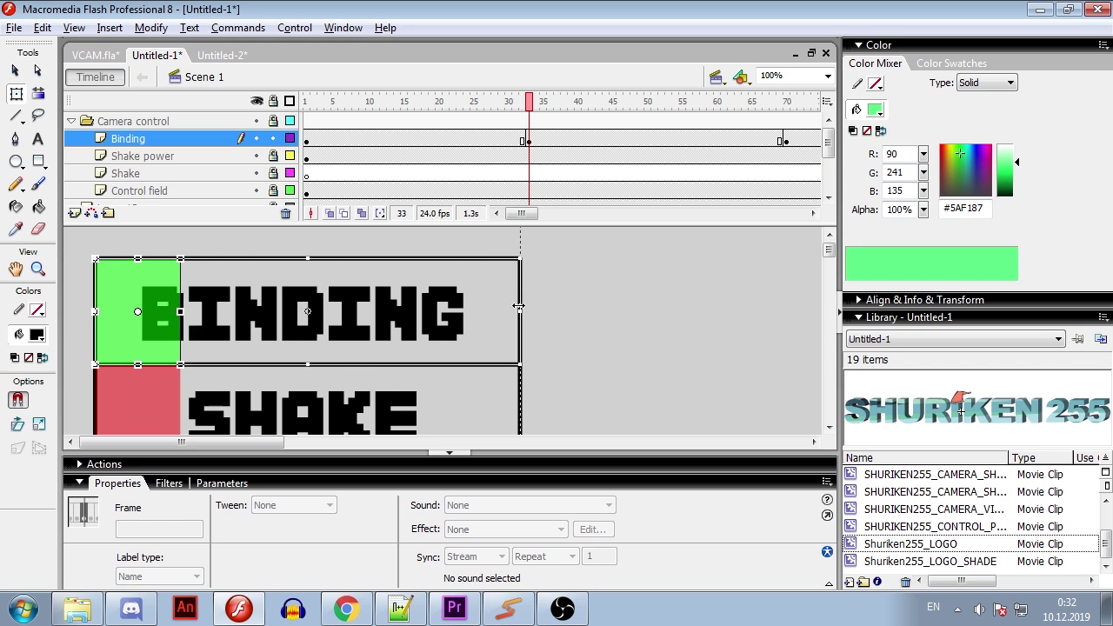
left_click_drag(519, 306, 520, 307)
left_click(595, 358)
left_click(432, 315)
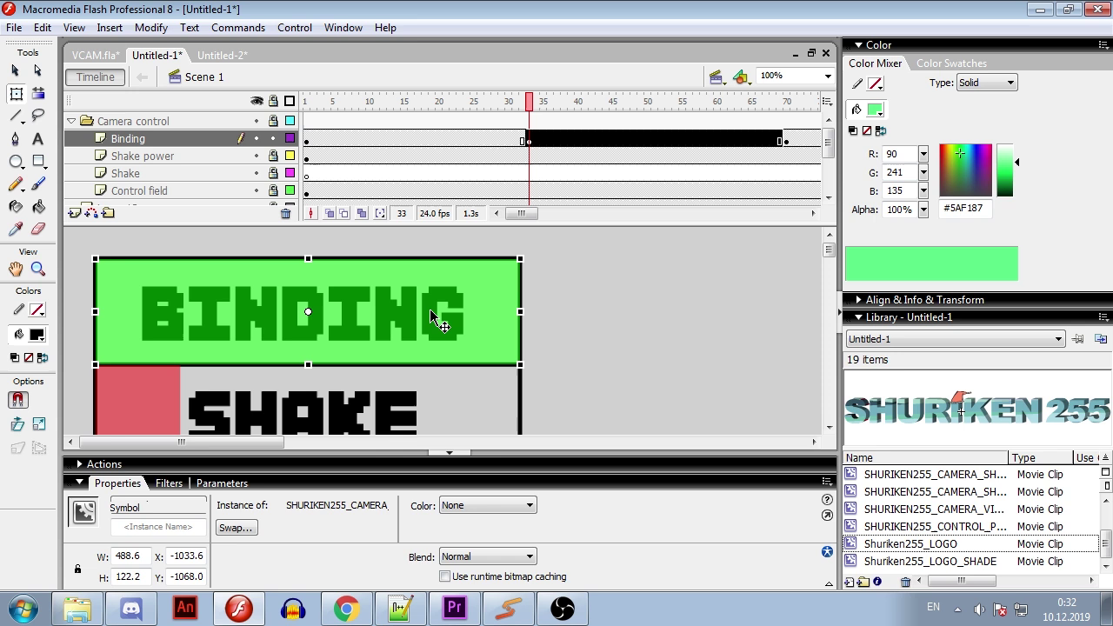
left_click(614, 345)
Add Binding keyframes at frames 28 and 64, and create motion tweens from each to its following keyframe.
left_click(496, 102)
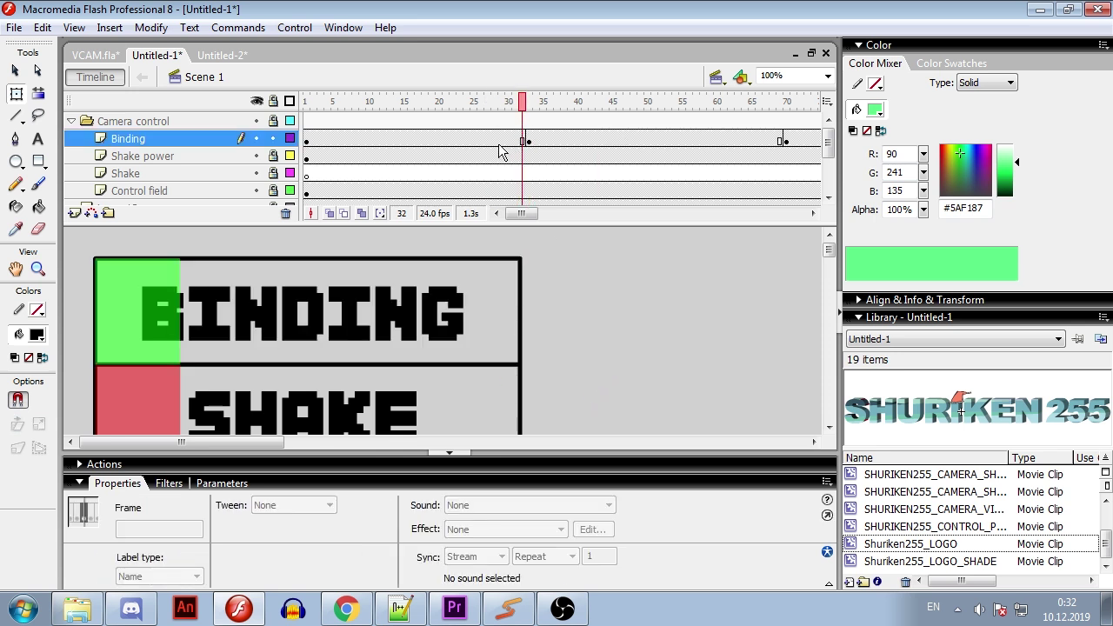
left_click(494, 141)
key("F6")
left_click(746, 142)
key("F6")
right_click(760, 135)
left_click(839, 147)
right_click(502, 145)
left_click(579, 152)
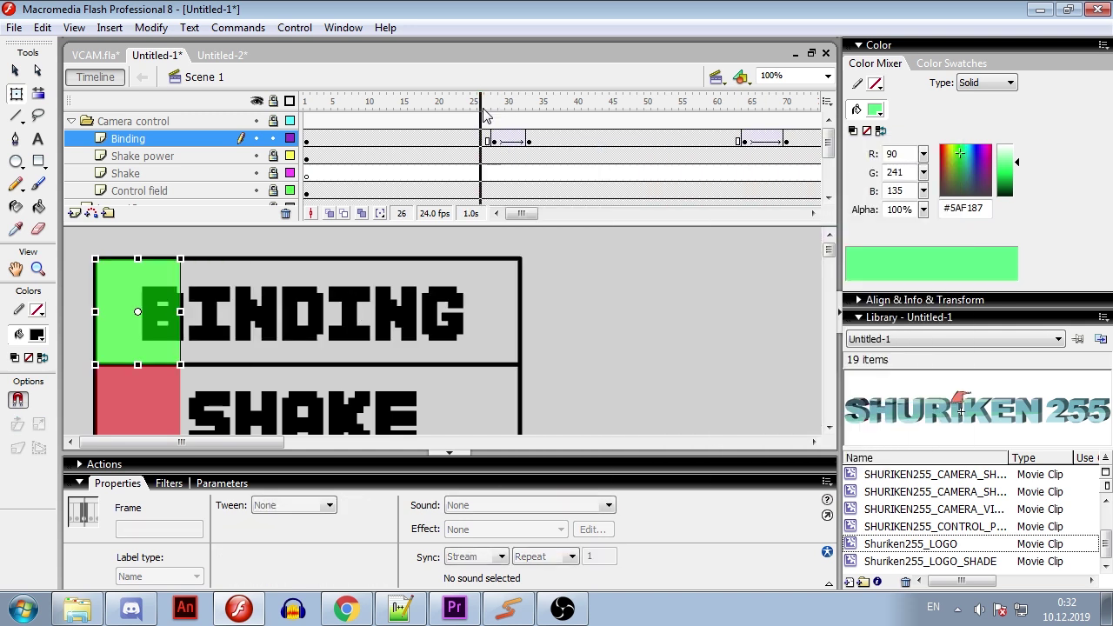
left_click(531, 102)
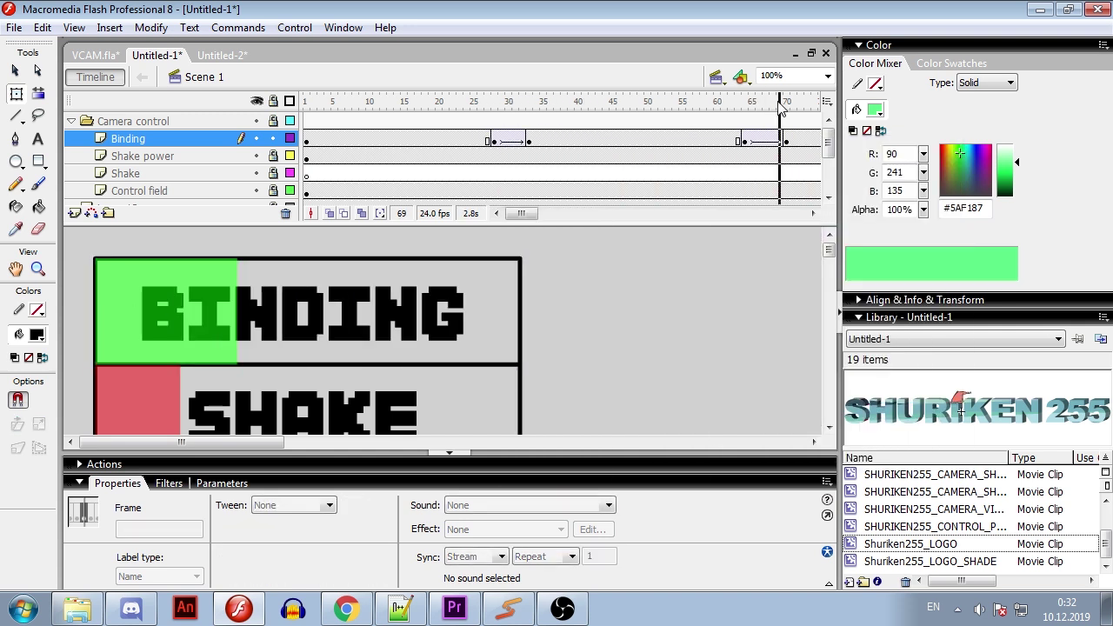
left_click(687, 385)
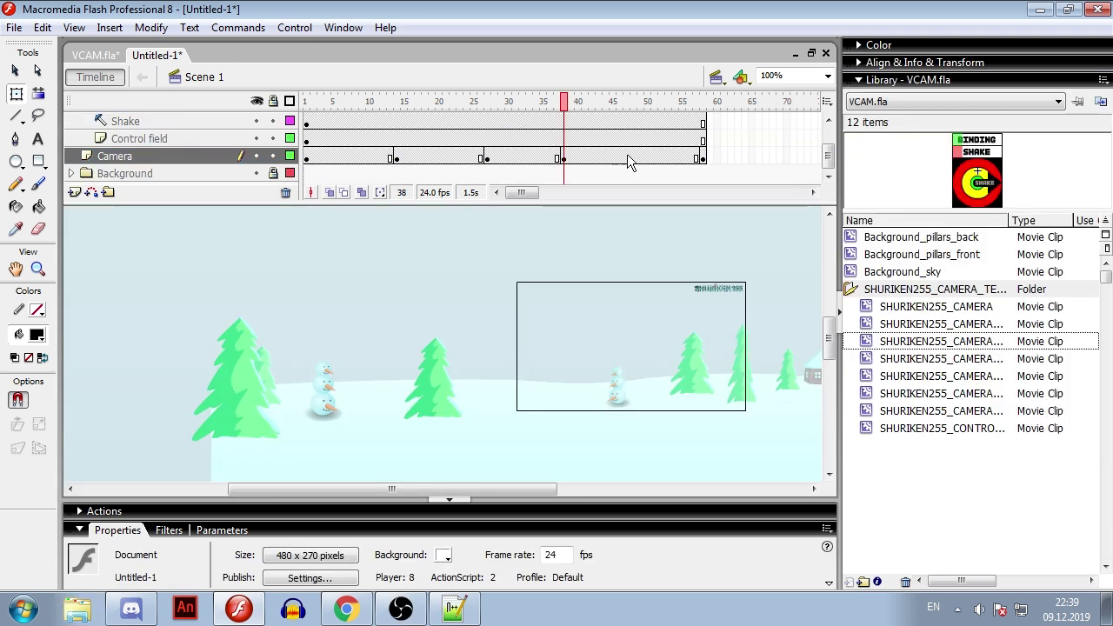
Skew the camera frame into a parallelogram on a Camera keyframe at frame 47, and test the movie.
left_click(626, 157)
left_click_drag(708, 409, 666, 403)
left_click(671, 106)
key("Return")
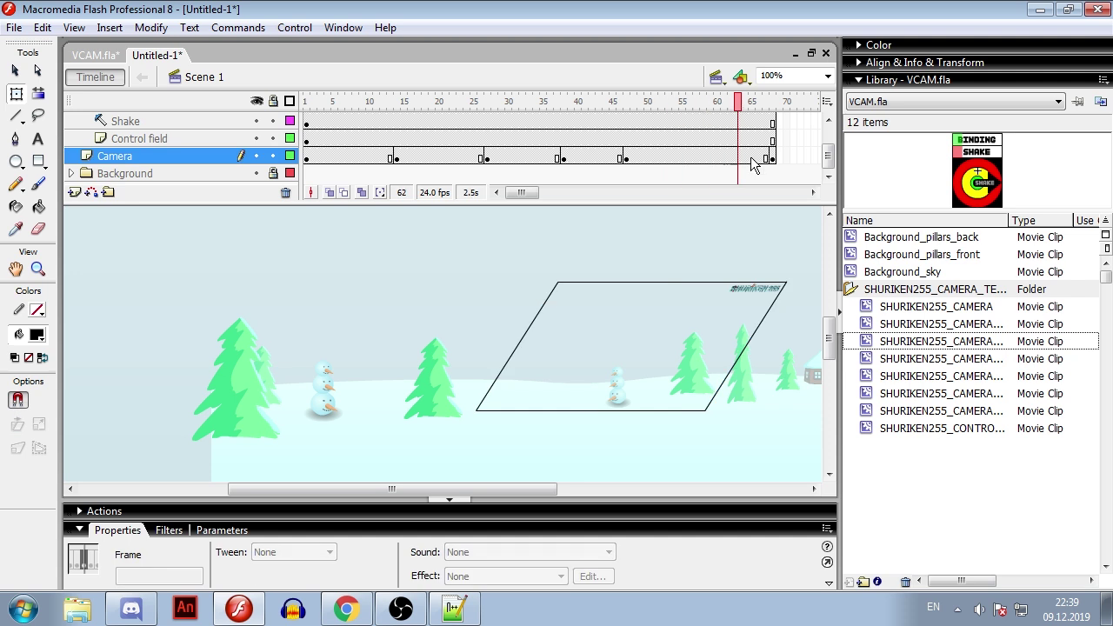
left_click(720, 228)
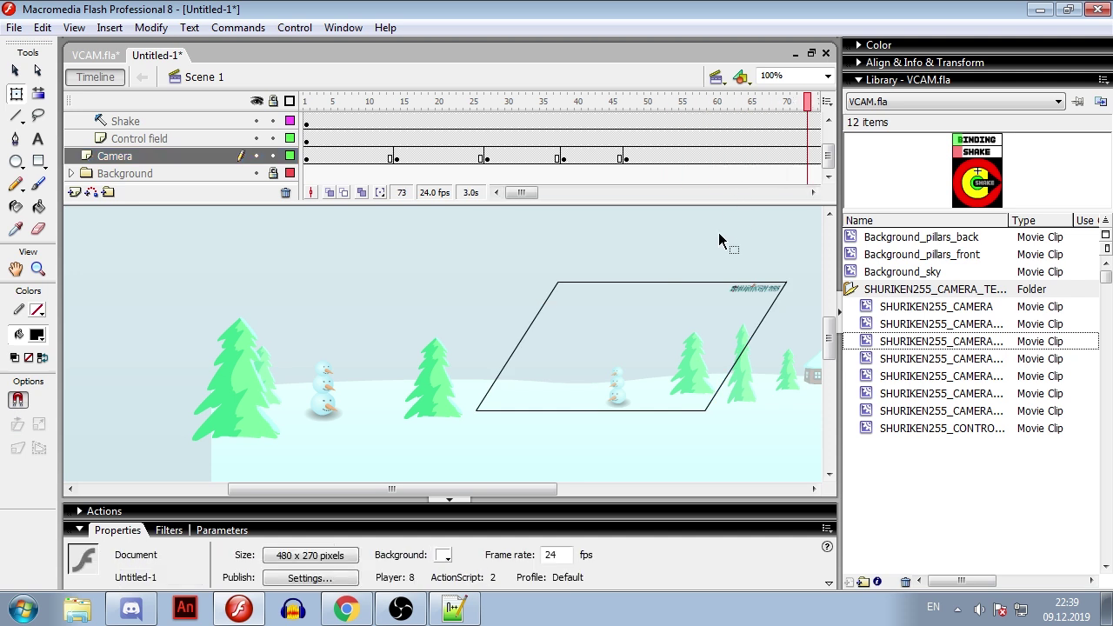
key("ctrl+Return")
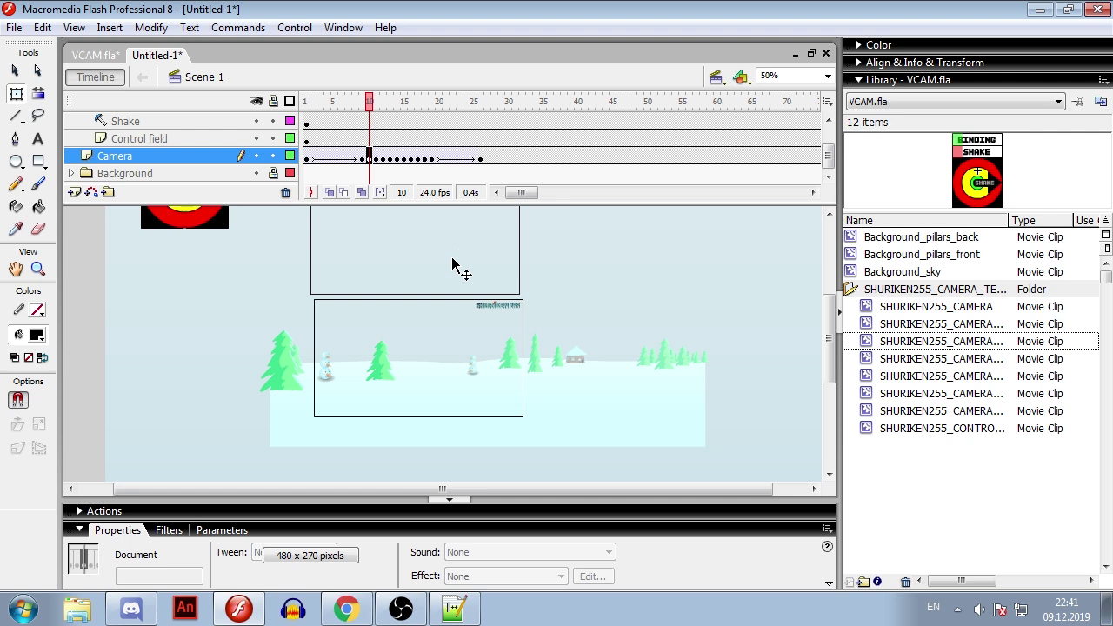
Displace the camera by hand on successive keyframes from frame 11 to imitate shaking, and test the movie.
key(".")
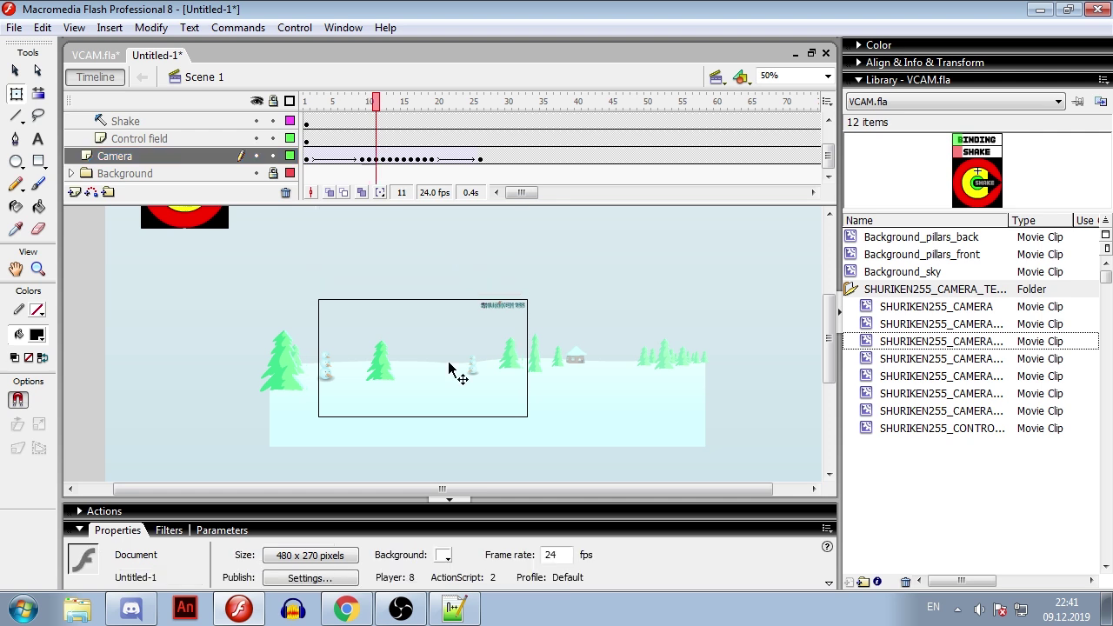
left_click_drag(455, 368, 465, 426)
key("period")
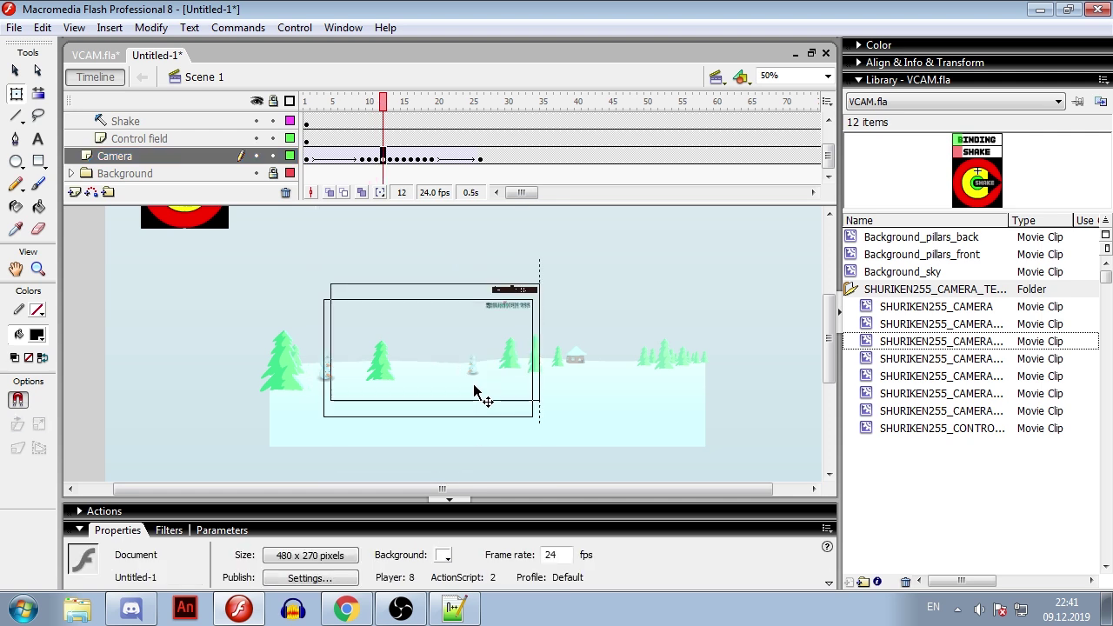
key("period")
left_click_drag(477, 368, 518, 389)
key("period")
key("period")
key("period")
left_click(673, 356)
key("ctrl+Return")
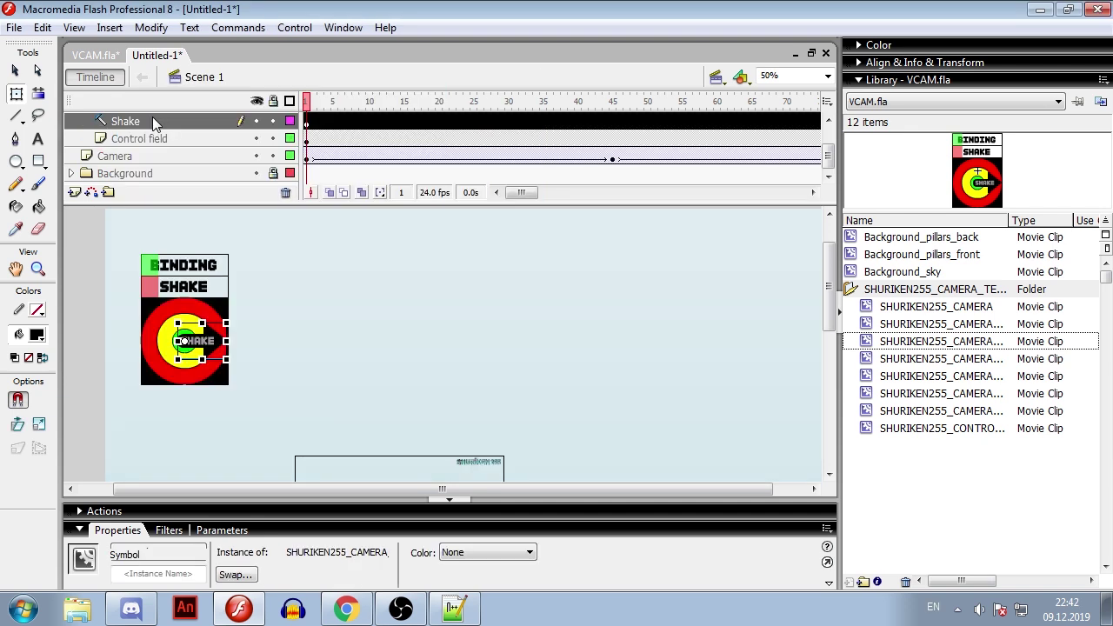
Turn off the Guide setting for the Shake layer so it acts as a normal layer.
right_click(153, 116)
left_click(417, 343)
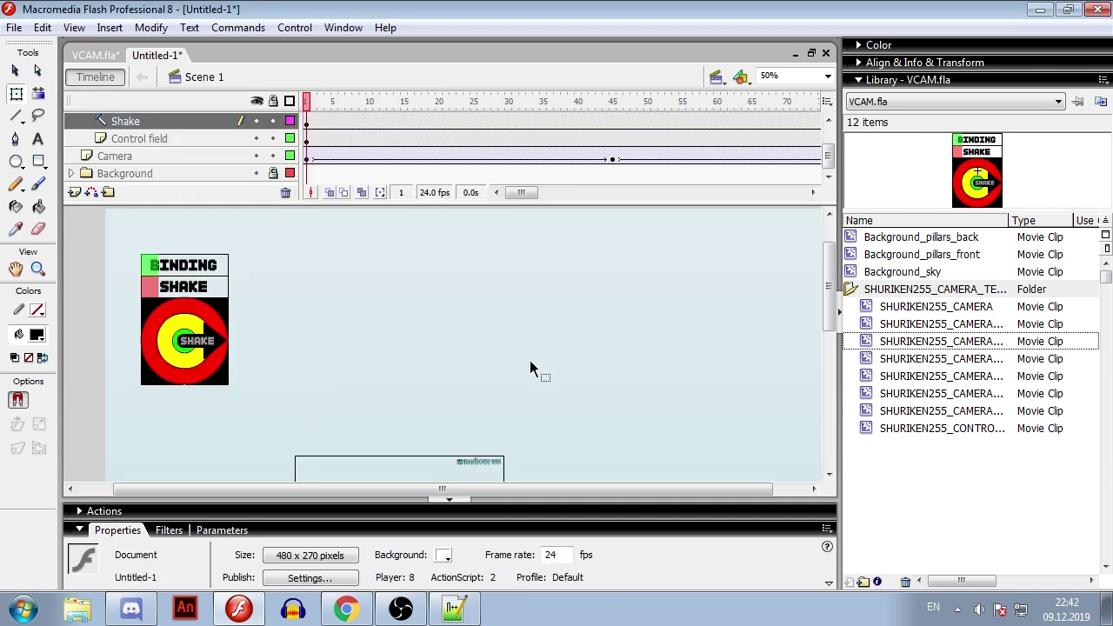
left_click(204, 341)
left_click(347, 349)
right_click(182, 126)
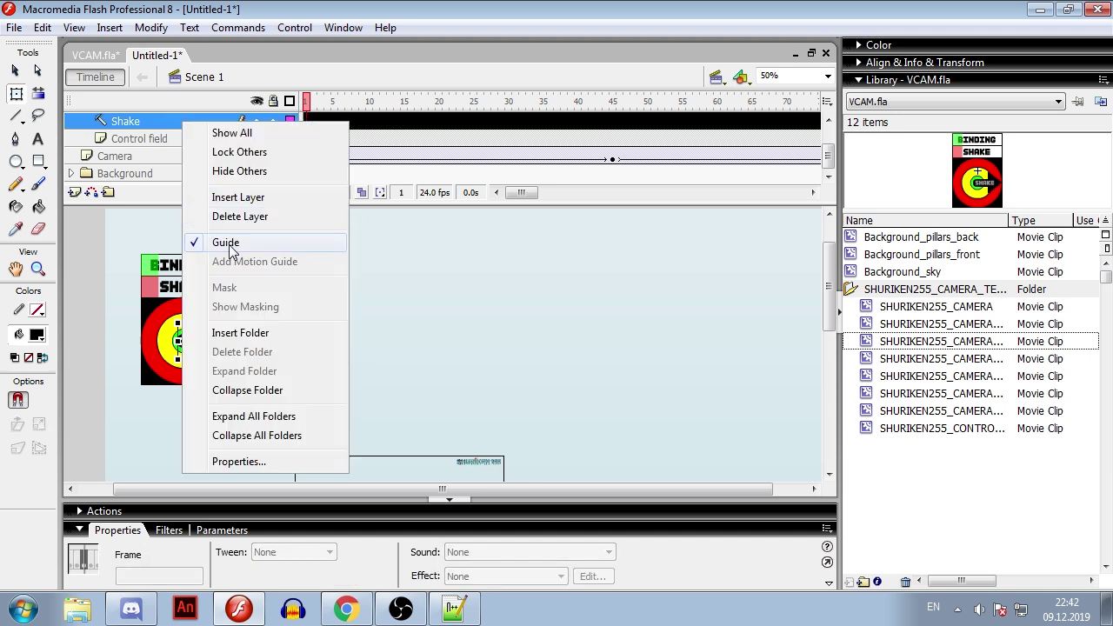
left_click(222, 237)
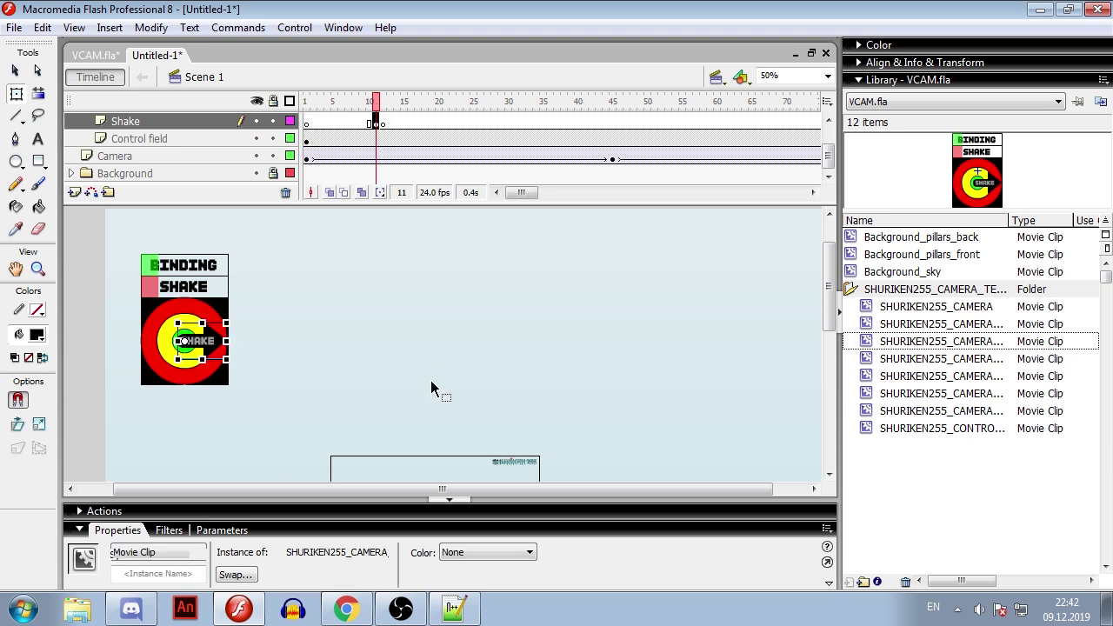
left_click(431, 389)
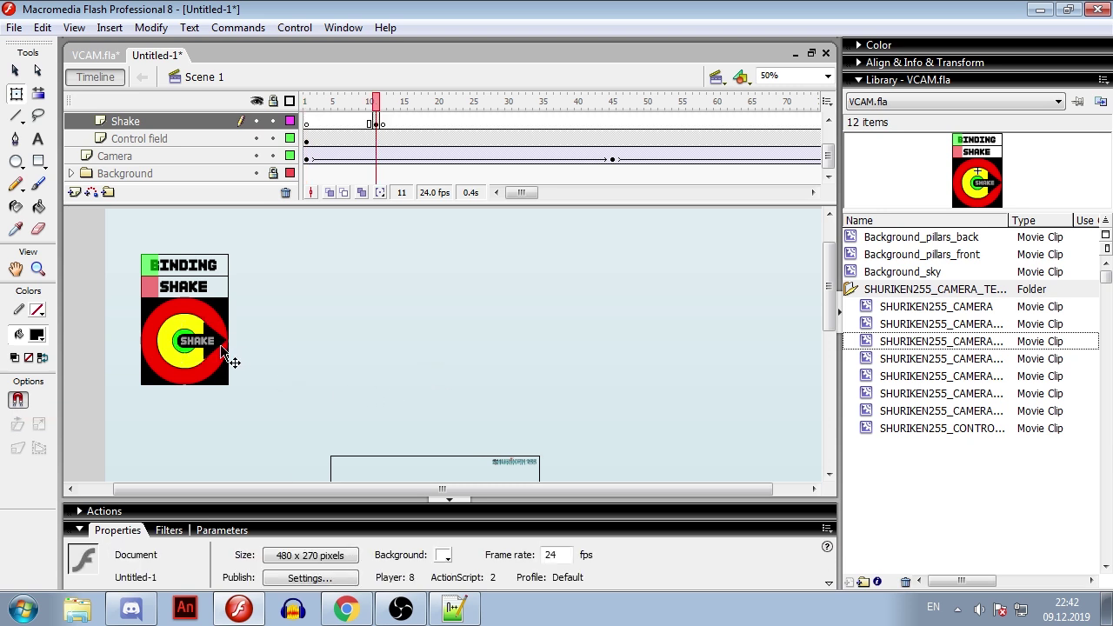
Enlarge and rotate the Shake arrow on the Shake layer's frame 11 keyframe so it points upward, and check the neighbouring frames.
left_click(221, 347)
left_click_drag(275, 394, 274, 235)
left_click(418, 352)
key("comma")
key("period")
key("period")
key("comma")
key("comma")
left_click(205, 297)
left_click(416, 292)
Insert a blank Shake keyframe at frame 28, paste the Shake arrow in place there, and transform it.
key("period")
key("period")
key("period")
key("period")
key("period")
key("period")
key("period")
key("period")
key("period")
key("period")
key("period")
key("period")
key("period")
key("period")
key("period")
key("period")
key("period")
key("F7")
key("ctrl+shift+v")
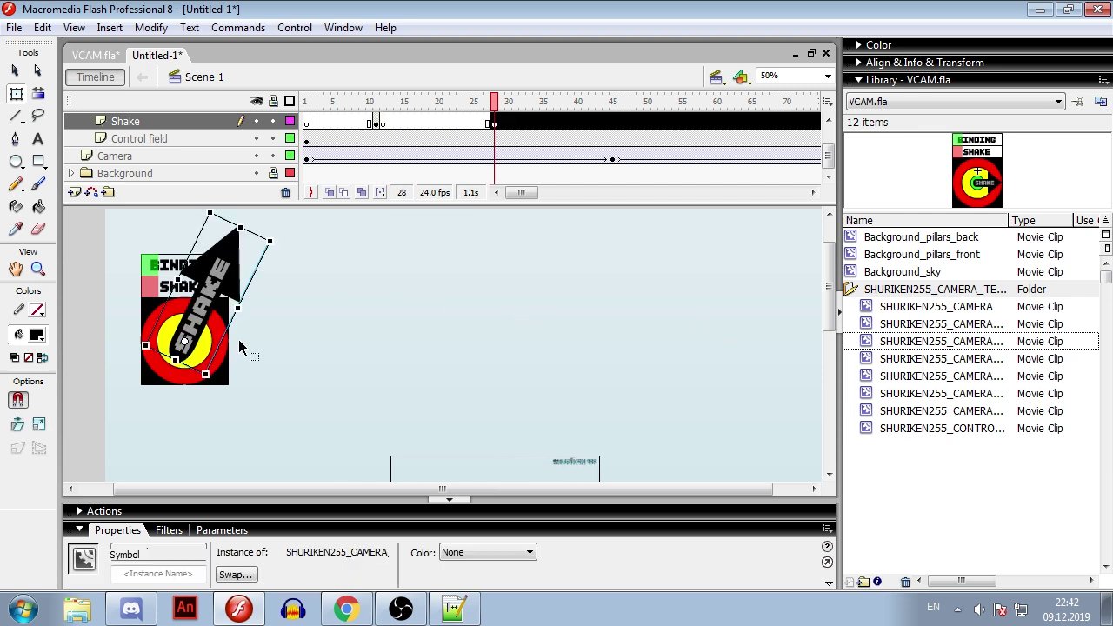
left_click(374, 287)
left_click_drag(202, 330, 296, 247)
Add a Shake keyframe at frame 60 and a blank one at frame 61, and create a motion tween from frame 28.
left_click(723, 122)
key("F7")
left_click(717, 120)
key("F6")
right_click(542, 120)
left_click(591, 129)
Set a rotation option on the Shake layer's motion tween, and test the movie.
double_click(205, 558)
left_click(280, 557)
left_click(261, 595)
key("Return")
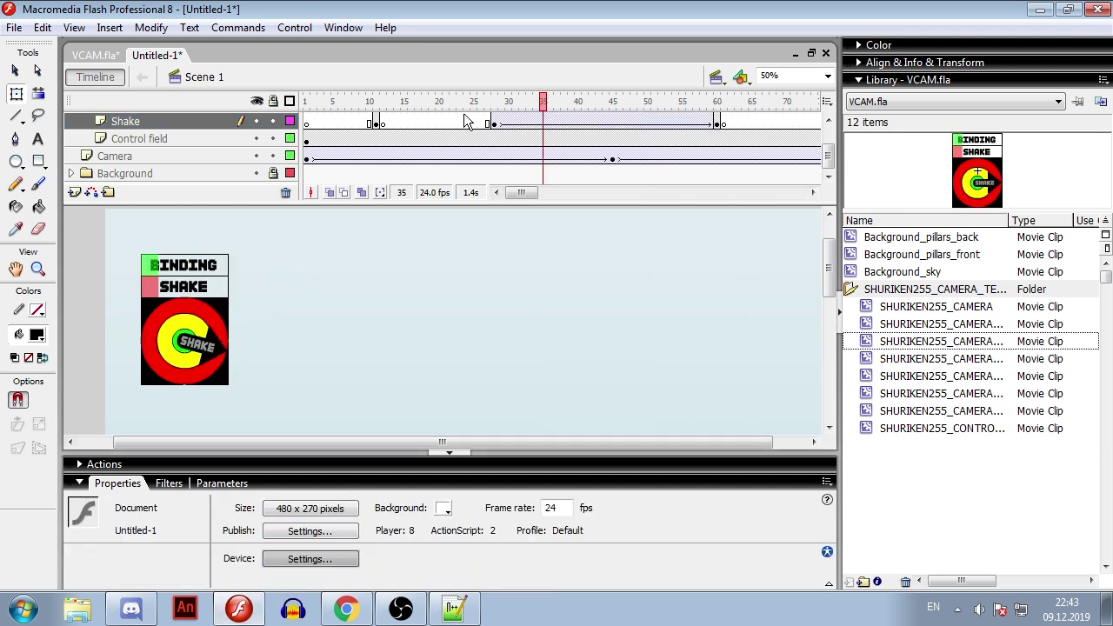
key("ctrl+Return")
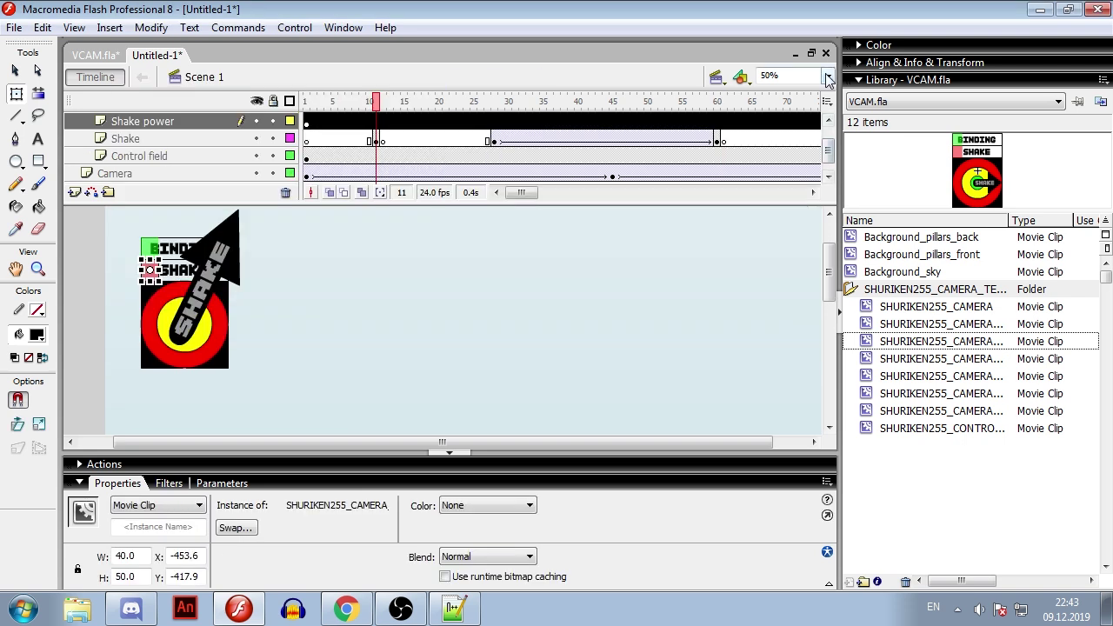
Narrow the red shake power bar to about 4.5 px wide, and test the movie.
left_click(827, 78)
left_click(774, 157)
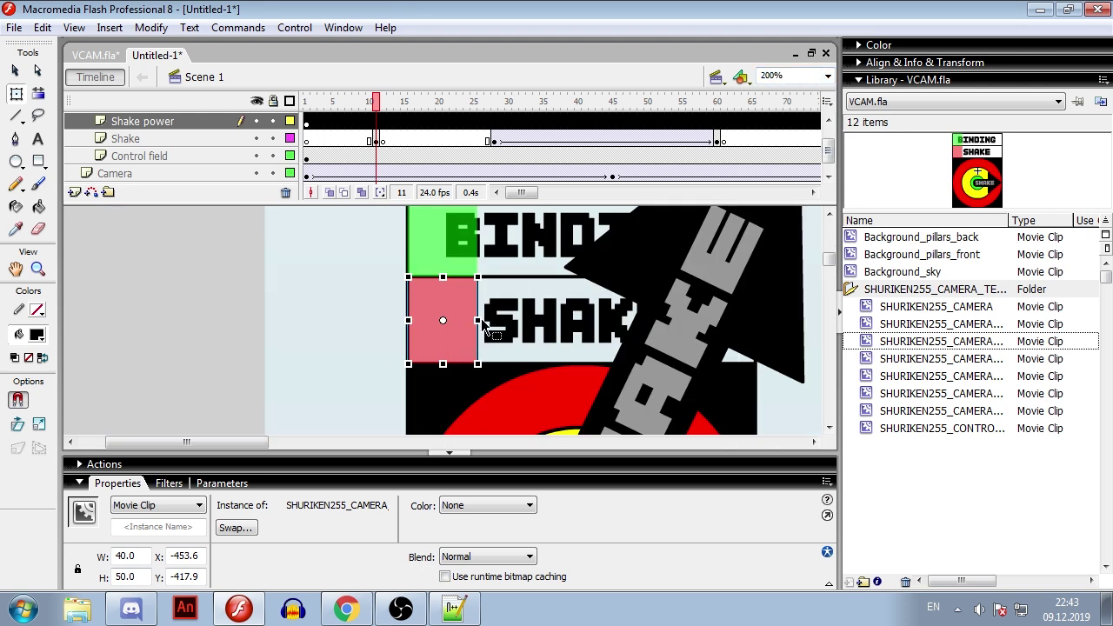
left_click_drag(479, 320, 426, 320)
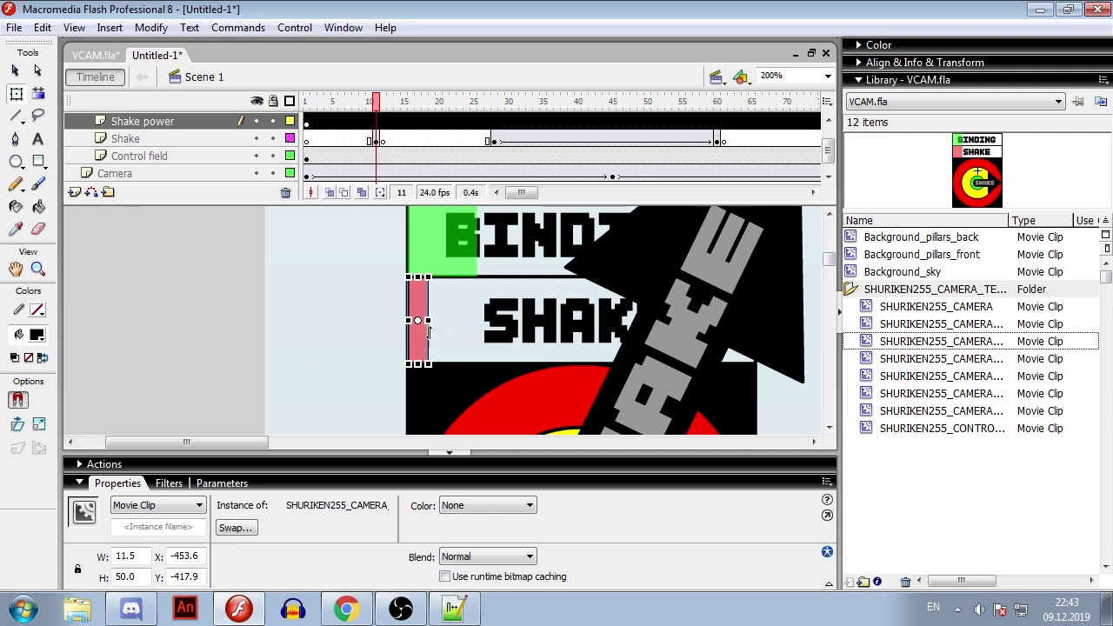
left_click(305, 356)
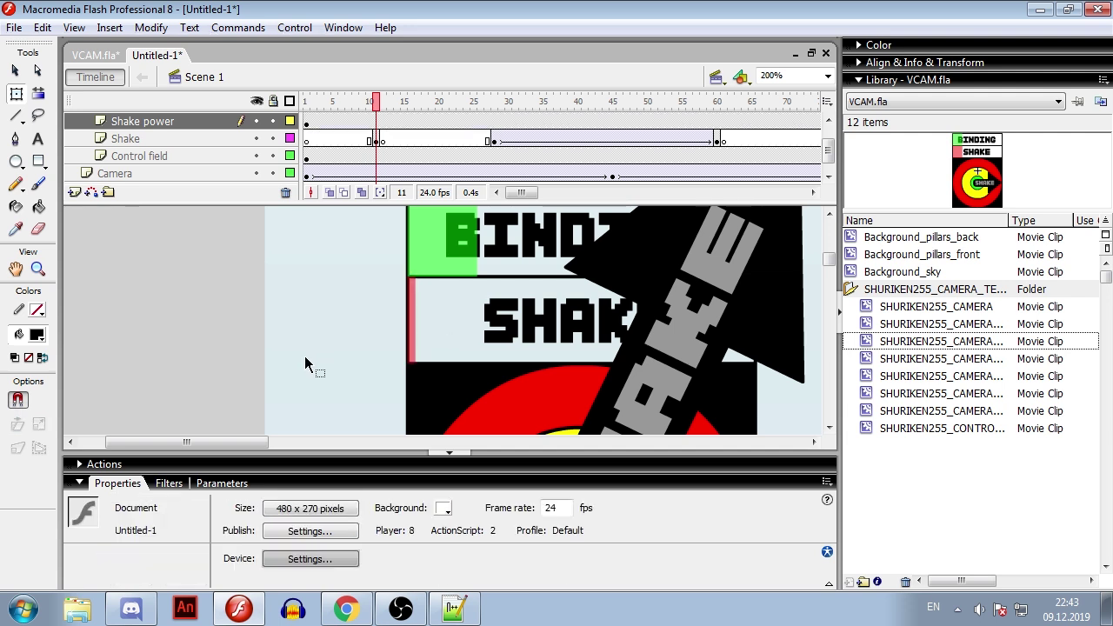
key("ctrl+Return")
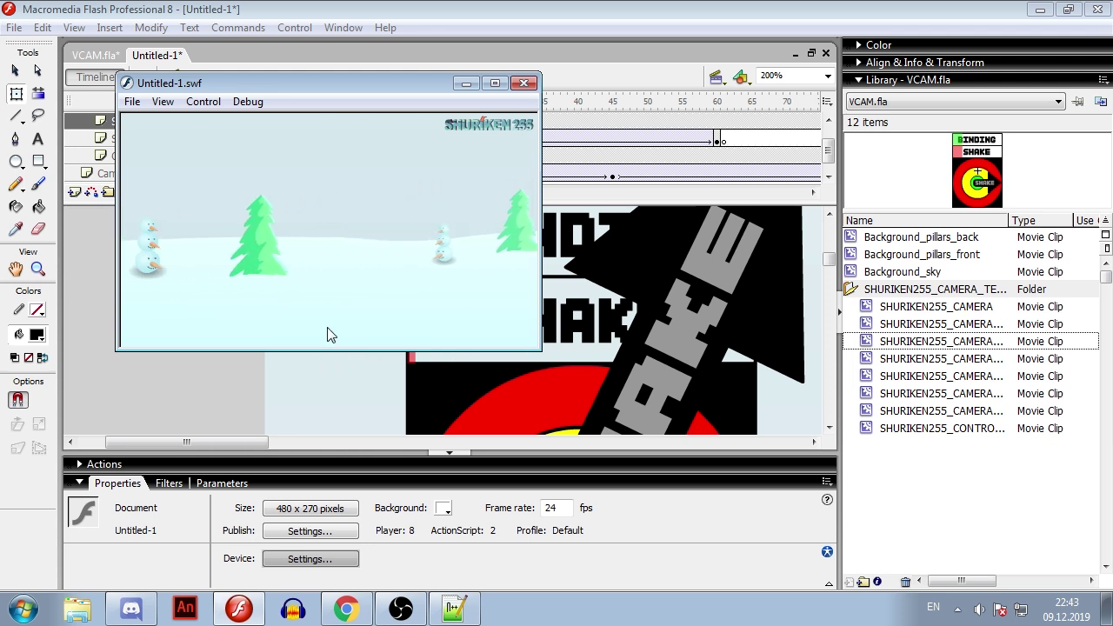
key("ctrl+w")
Widen the red shake power bar to about 161.5 px, and test the movie.
left_click(413, 326)
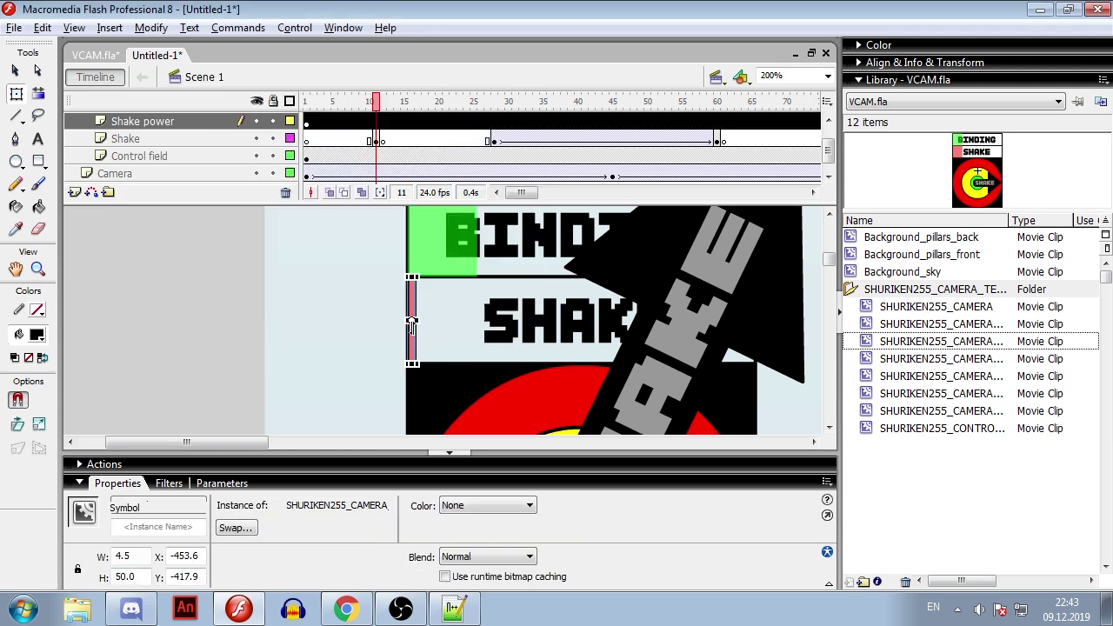
left_click(422, 324)
left_click(412, 323)
left_click_drag(659, 340, 688, 340)
key("ctrl+Return")
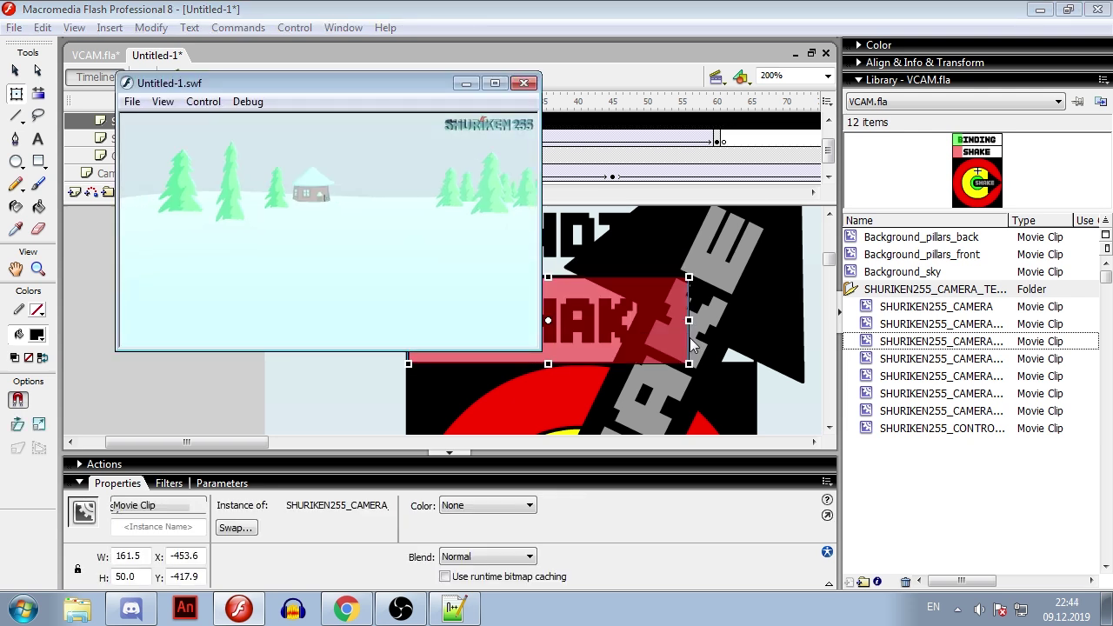
left_click(523, 84)
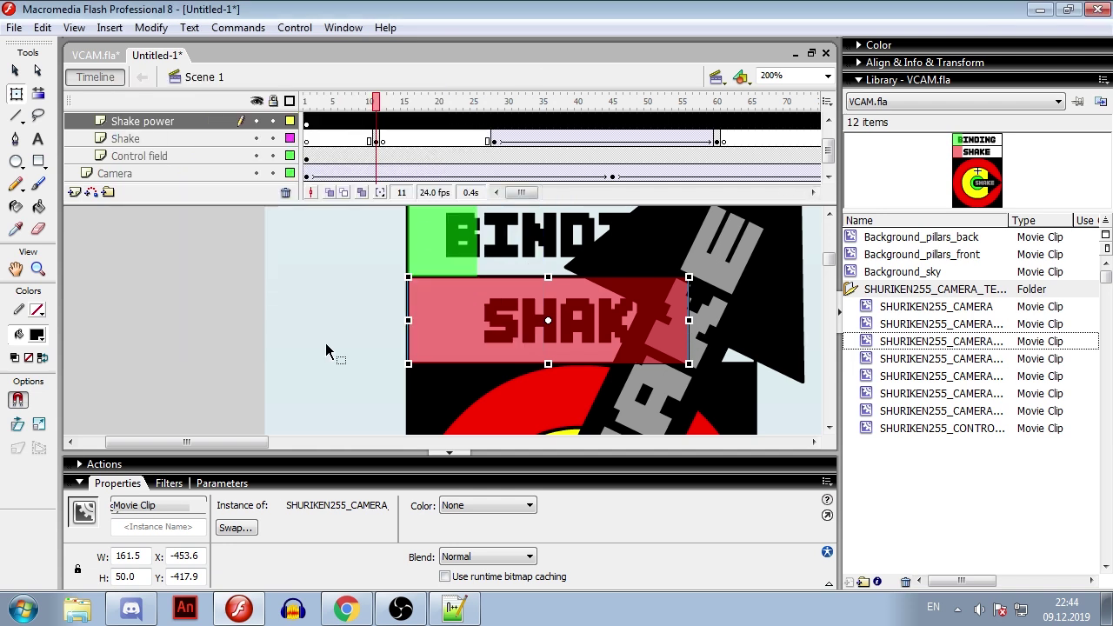
Undo the last shake power bar changes.
key("ctrl+z")
key("ctrl+z")
key("ctrl+z")
key("ctrl+z")
key("ctrl+z")
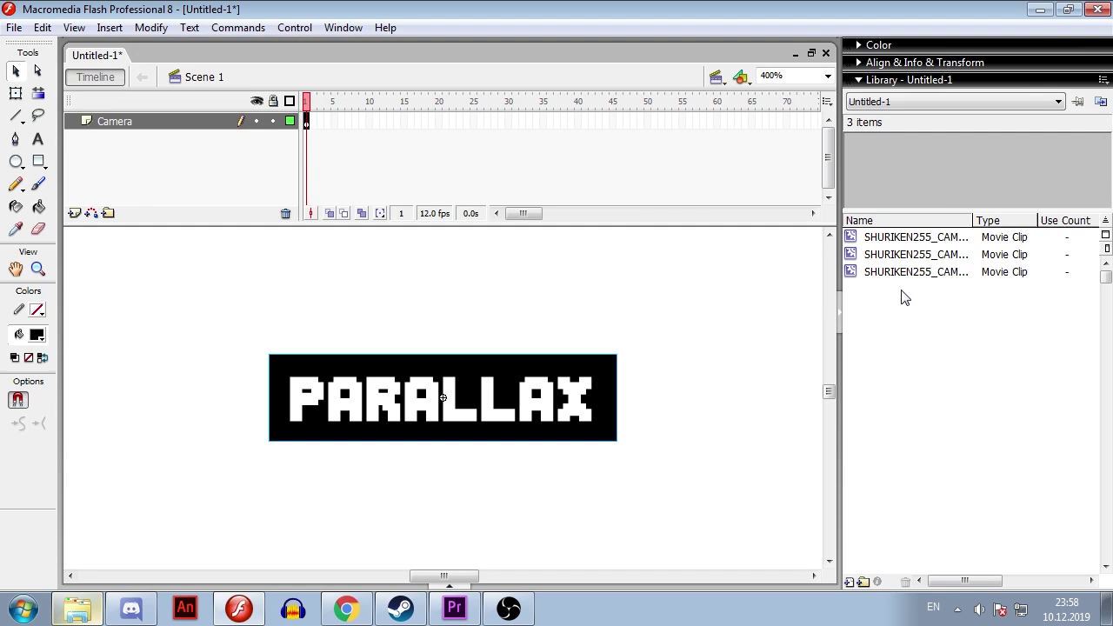
Delete the Parallax clip from the stage and add three new layers below the Camera layer.
key("Delete")
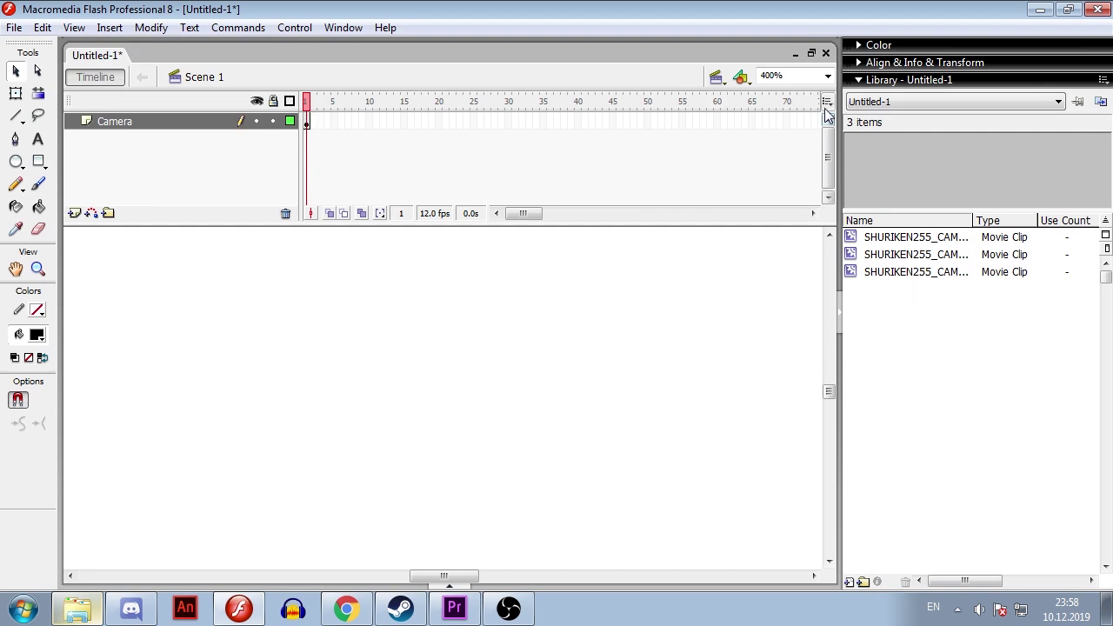
left_click(827, 76)
left_click(783, 143)
left_click(75, 213)
left_click_drag(115, 122, 113, 146)
left_click(74, 213)
left_click(75, 213)
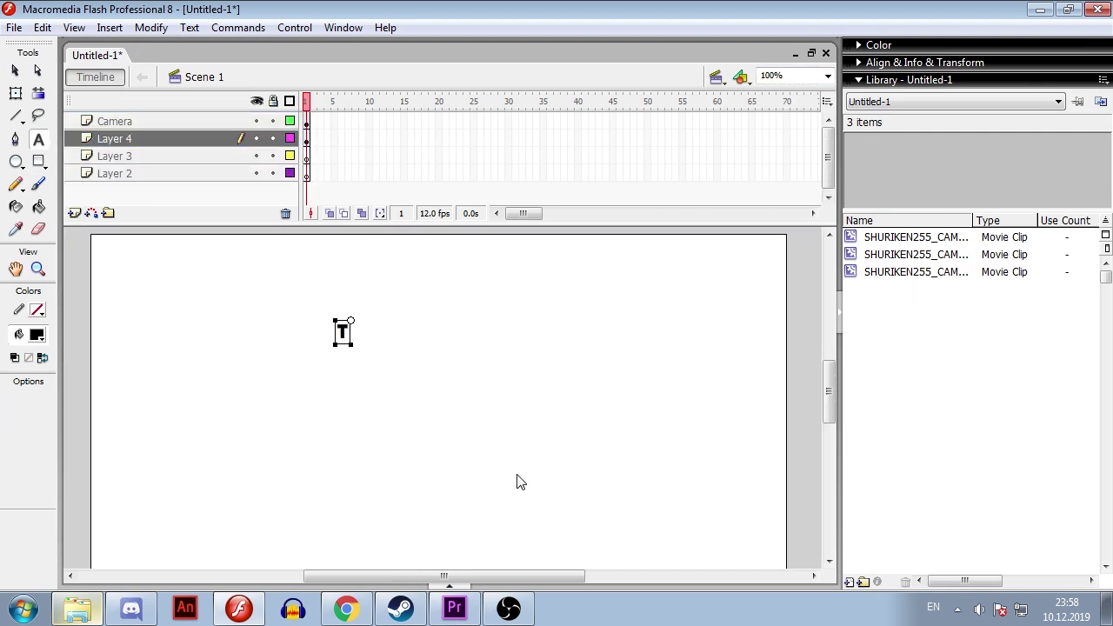
Write "THIS TEXT WON'T MOVE" on Layer 4 and convert the text into a movie clip symbol.
left_click(38, 94)
left_click(899, 63)
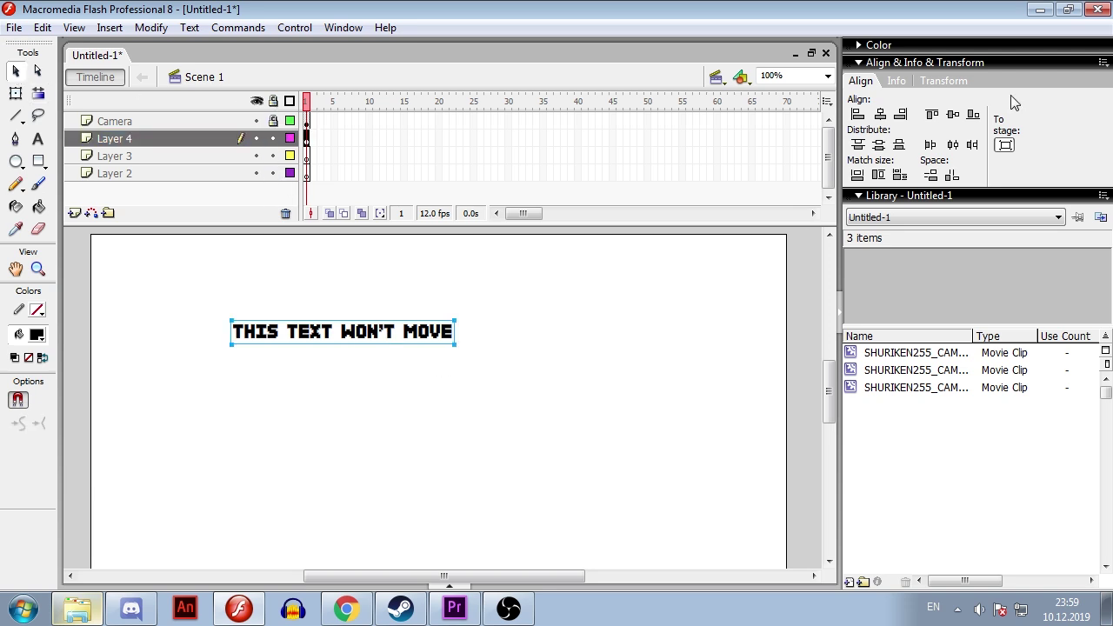
key("F8")
left_click(692, 151)
Inside the "THIS TEXT WON'T MOVE" symbol, nudge the text upward and add the Parallax clip above it.
double_click(461, 446)
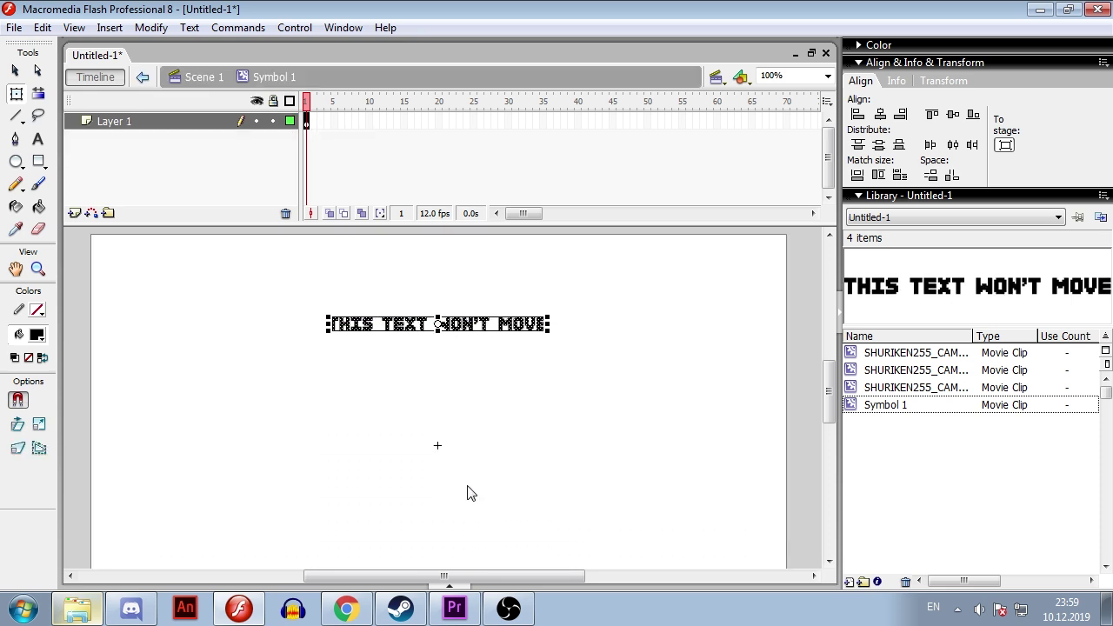
key("Up")
key("Up")
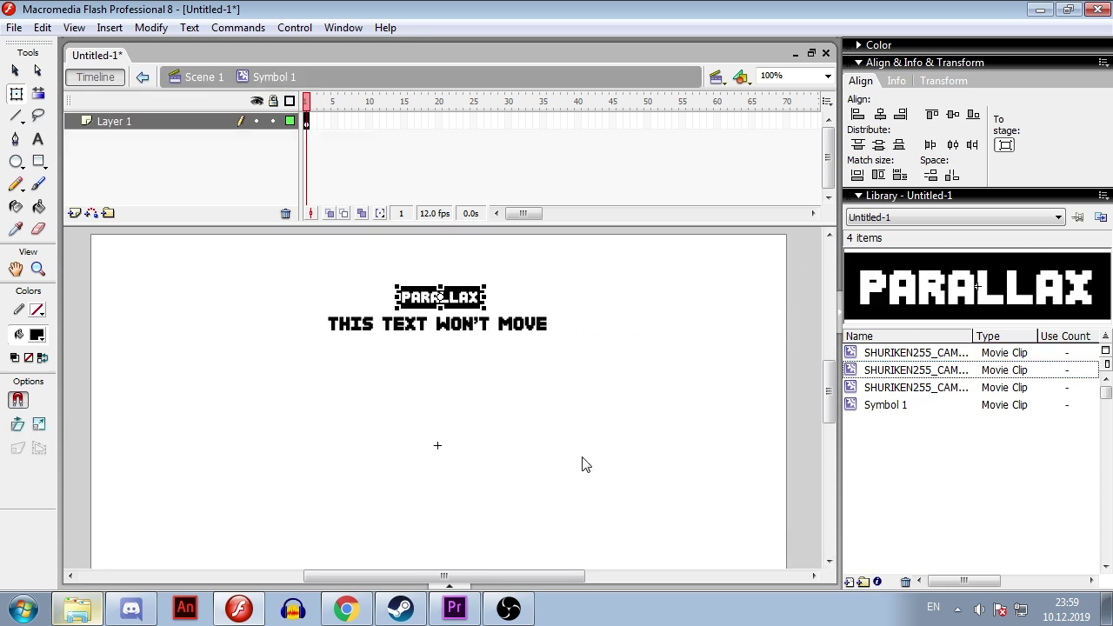
key("v")
left_click(205, 78)
Write "THIS TEXT WILL MOVE A LITTLE" on Layer 3, centre it on the stage, and break it apart.
left_click(130, 156)
left_click(40, 141)
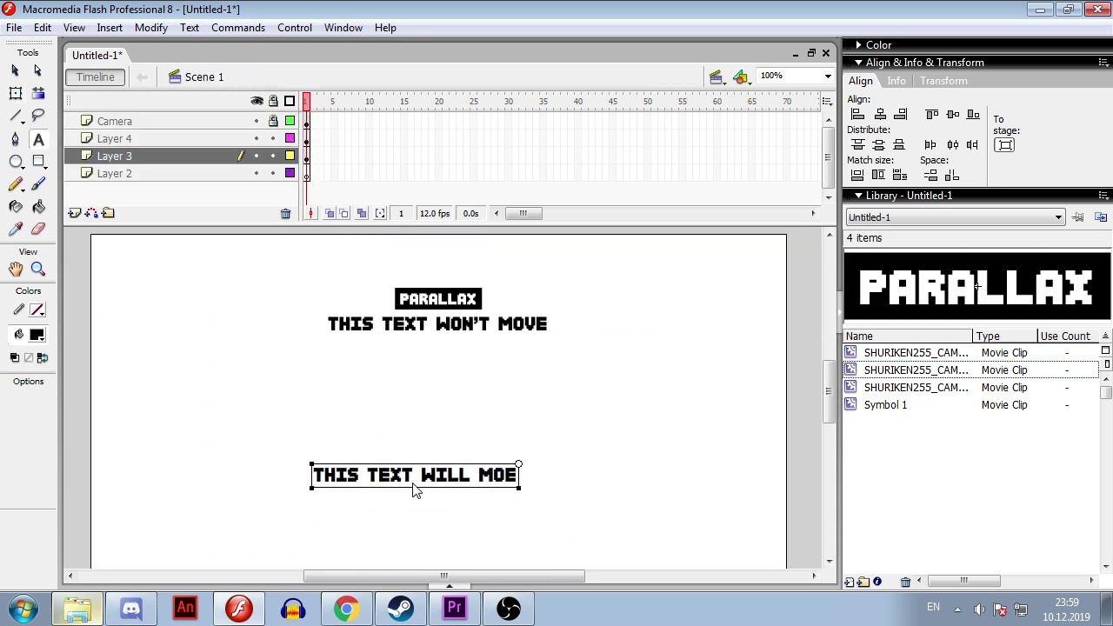
left_click(953, 114)
left_click(880, 114)
key("ctrl+b")
key("ctrl+b")
key("shift+Up")
key("shift+Up")
key("shift+Up")
key("shift+Up")
key("shift+Up")
key("ctrl+z")
Convert the "THIS TEXT WILL MOVE A LITTLE" text into a movie clip symbol.
right_click(491, 430)
left_click(539, 394)
key("Return")
Inside the "THIS TEXT WILL MOVE A LITTLE" symbol, nudge the text upward and paste a smaller Parallax clip below it.
double_click(469, 430)
key("shift+Up")
key("shift+Up")
key("shift+Up")
key("shift+Up")
key("shift+Up")
key("shift+Up")
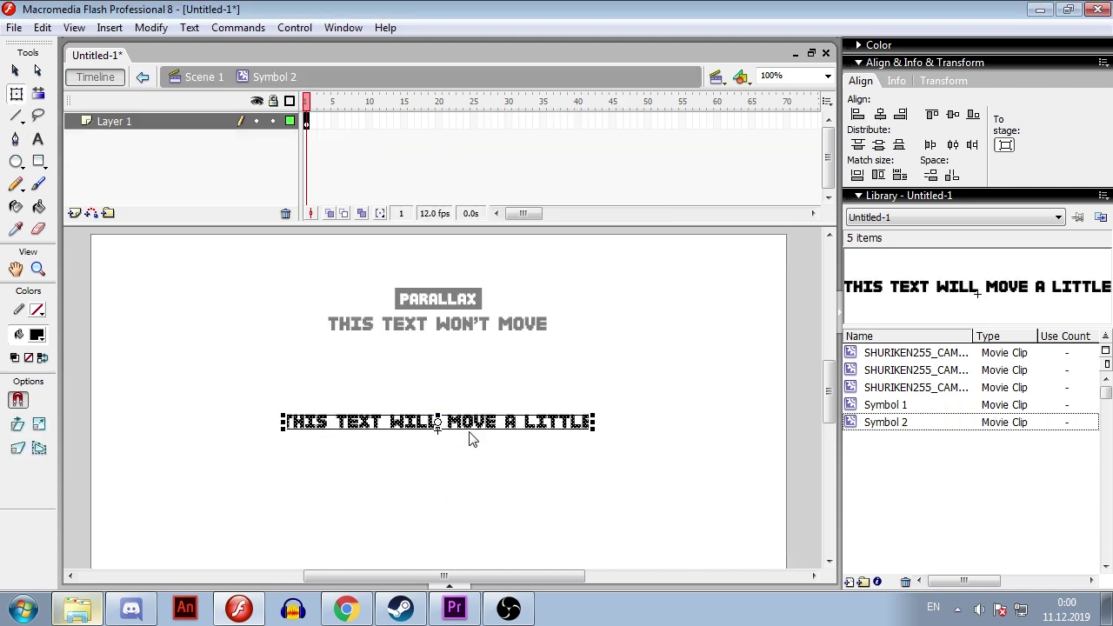
key("ctrl+v")
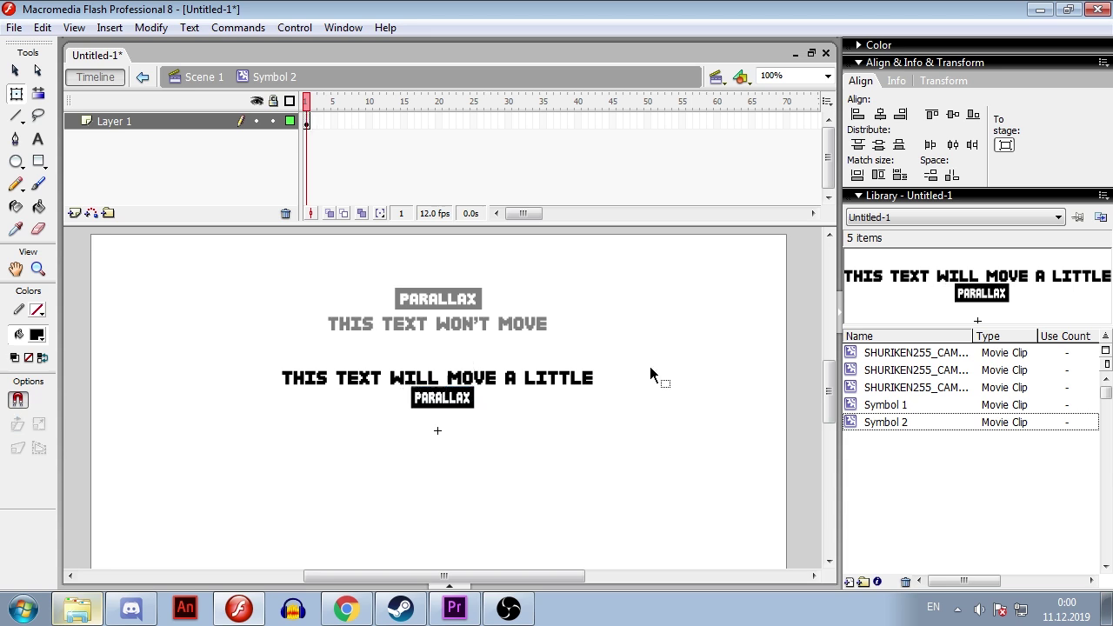
double_click(499, 290)
Write "THIS TEXT WILL MOVE NORMALLY" on Layer 2, and lock every layer except Camera.
left_click(306, 173)
key("t")
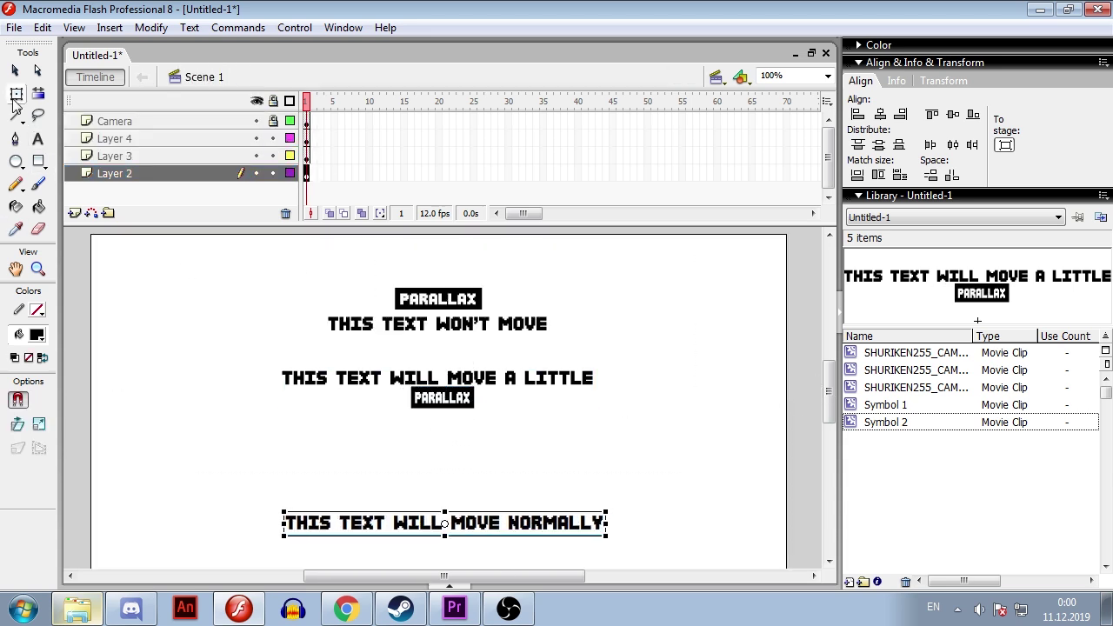
left_click(273, 101)
left_click(273, 121)
Extend all four layers to frame 65 and insert a Camera keyframe there.
left_click_drag(752, 173, 752, 121)
key("F5")
left_click(752, 120)
key("F6")
Shrink the camera frame at about frame 29, and shift it right and shrink it slightly on a new keyframe at frame 36.
left_click(502, 122)
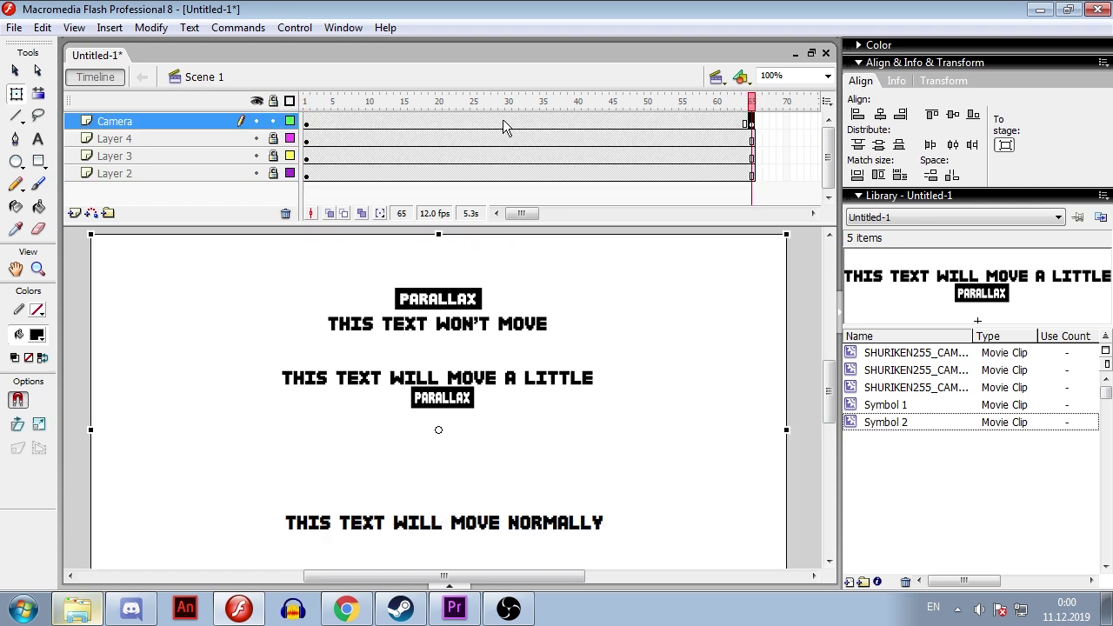
left_click_drag(786, 235, 619, 329)
left_click(549, 123)
key("F6")
left_click_drag(488, 539, 647, 537)
left_click_drag(695, 567, 663, 550)
Create motion tweens between the Camera layer's keyframes, and test the movie.
left_click_drag(348, 123, 566, 139)
right_click(564, 124)
left_click(613, 134)
key("ctrl+Return")
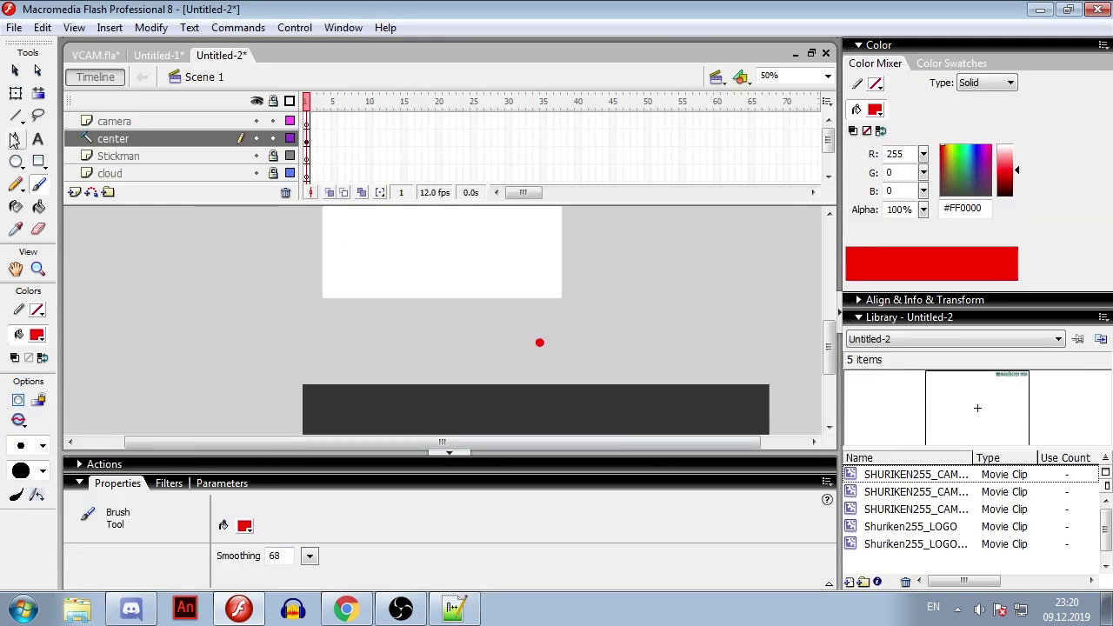
Lock the center layer, try placing the camera clip on the camera layer, and delete two SHURIKEN255 camera clips from the library.
left_click(15, 94)
left_click(273, 138)
left_click(115, 121)
left_click_drag(977, 408, 539, 342)
left_click(864, 490, "shift")
key("Delete")
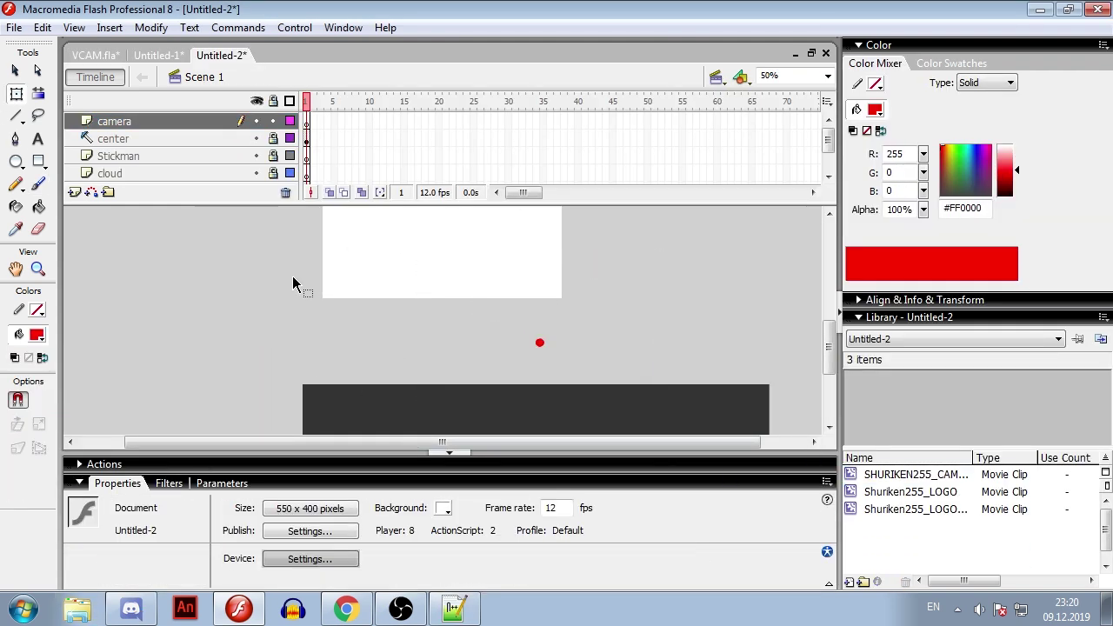
Unlock the center layer and replace its red dot with a newly brushed one.
left_click(273, 138)
left_click(114, 139)
key("Delete")
left_click(38, 184)
left_click(533, 356)
Place the SHURIKEN255_CAMERA clip from the Untitled-1 library on the stage, centred on the red dot.
left_click(885, 340)
left_click(872, 366)
left_click_drag(977, 408, 532, 363)
left_click(15, 94)
Check the document settings, and resize the camera's viewfinder contents to 550 by 400 at X -275, Y -200.
left_click(151, 27)
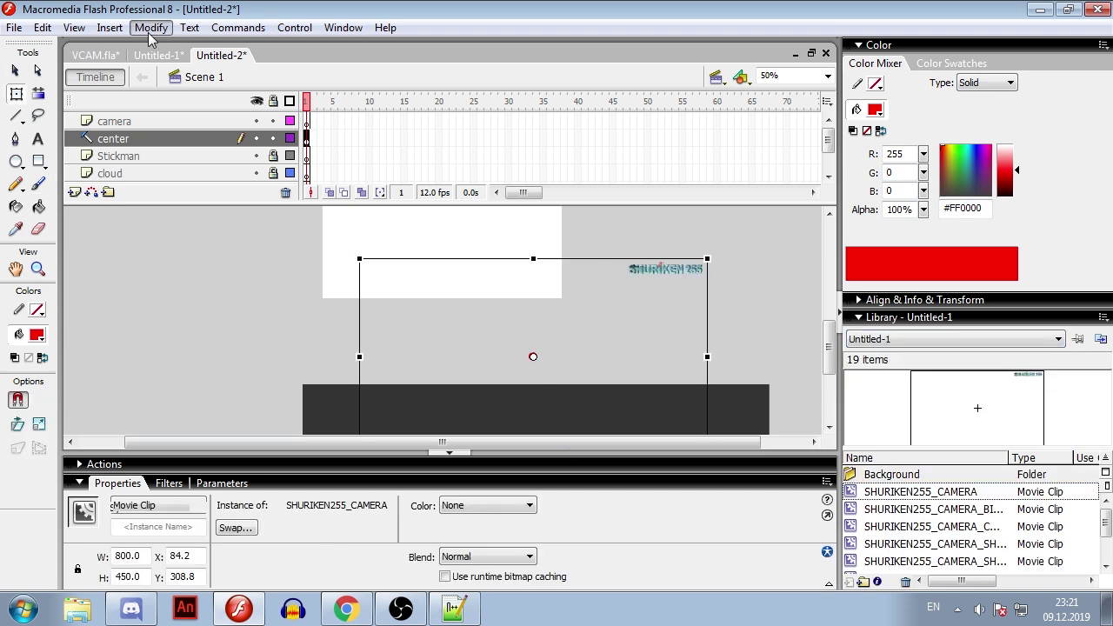
left_click(180, 50)
left_click(672, 429)
double_click(657, 404)
key("ctrl+a")
type("550")
key("Tab")
type("400-275-200")
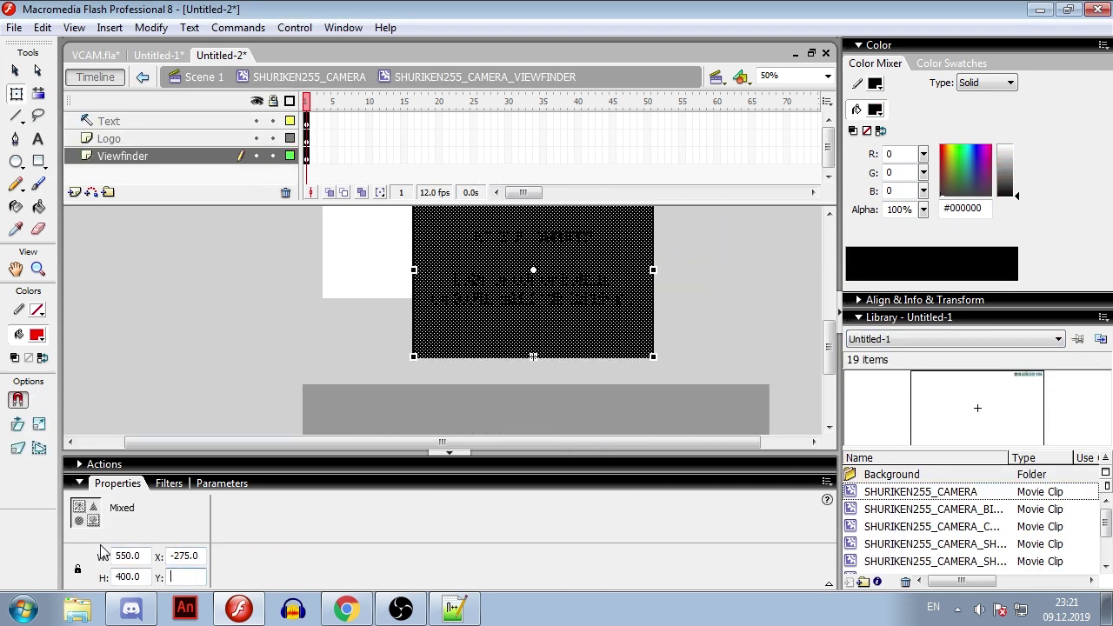
Replace the Logo layer's content with the Shuriken255_LOGO clip, placed in the viewfinder's upper-right corner.
left_click(110, 139)
key("Delete")
left_click_drag(909, 545, 587, 290)
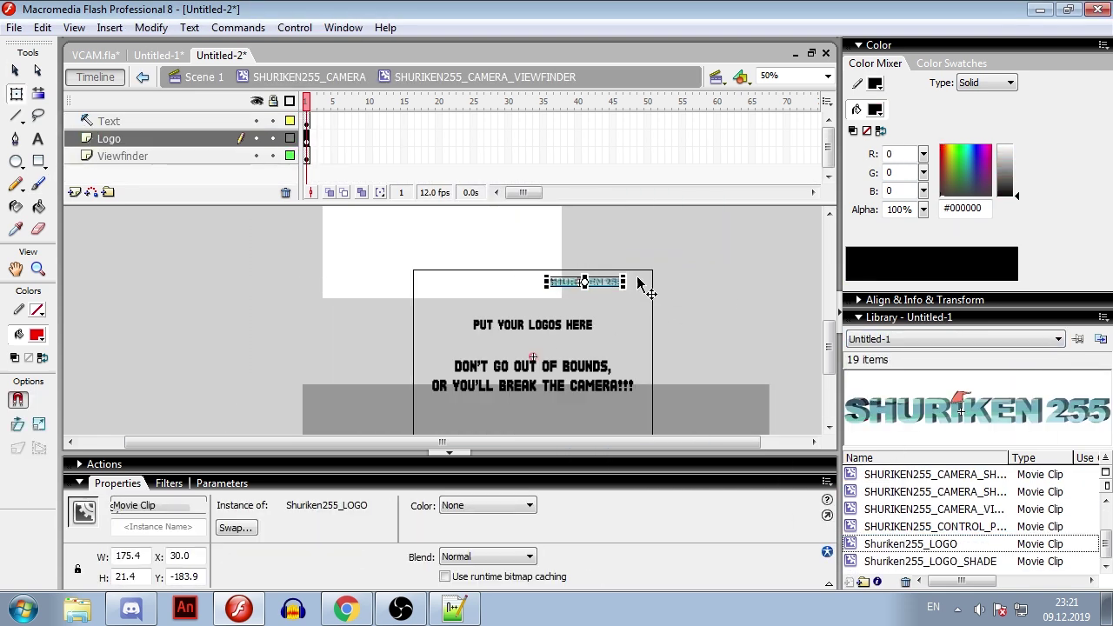
left_click(828, 76)
left_click(775, 144)
left_click_drag(442, 320, 496, 310)
scroll(443, 319, "down", 3)
Return to the main scene and lock the camera and center layers.
left_click(141, 77)
left_click(141, 76)
left_click(827, 76)
left_click(450, 452)
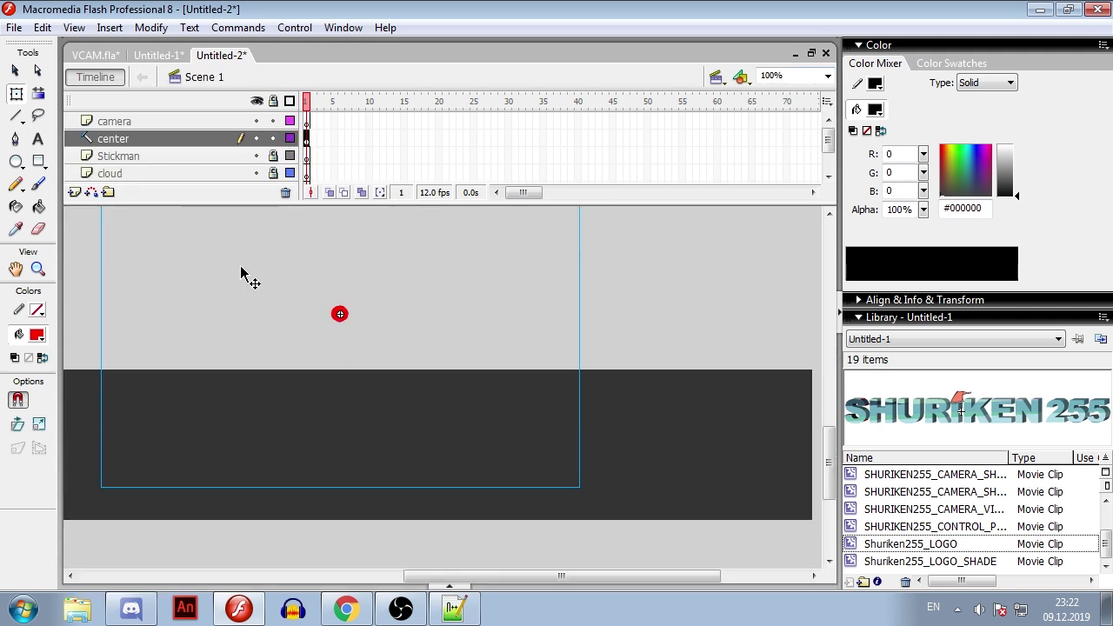
left_click_drag(273, 121, 273, 138)
left_click(827, 76)
left_click(776, 133)
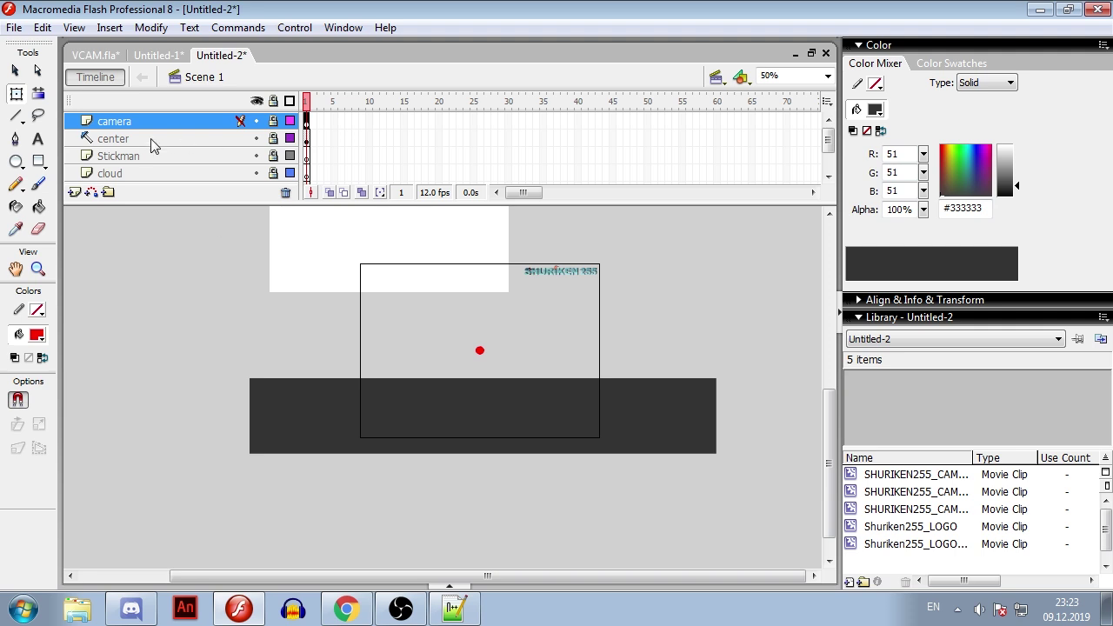
Create a new movie clip symbol for the stickman and place it on the Stickman layer near the red dot.
key("ctrl+F8")
key("Return")
left_click(307, 159)
left_click_drag(978, 408, 468, 375)
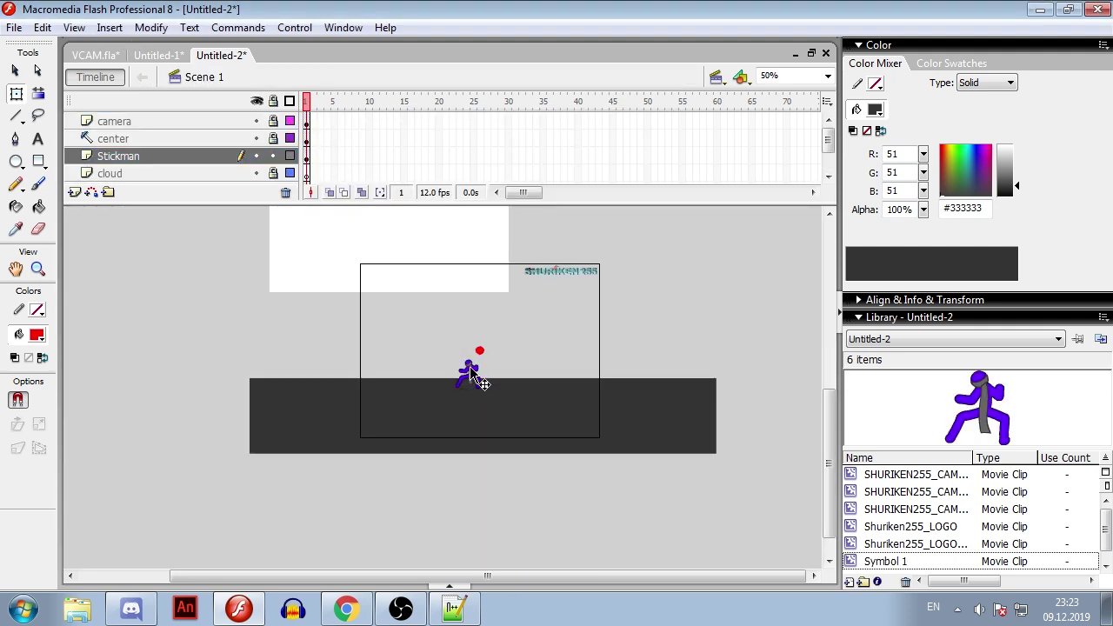
Draw a rectangle on the sky layer slightly larger than the viewfinder, filled with a vertical linear gradient from #DEEFF5 down to a deeper blue.
left_click(273, 173)
key("r")
left_click(1010, 83)
left_click(981, 121)
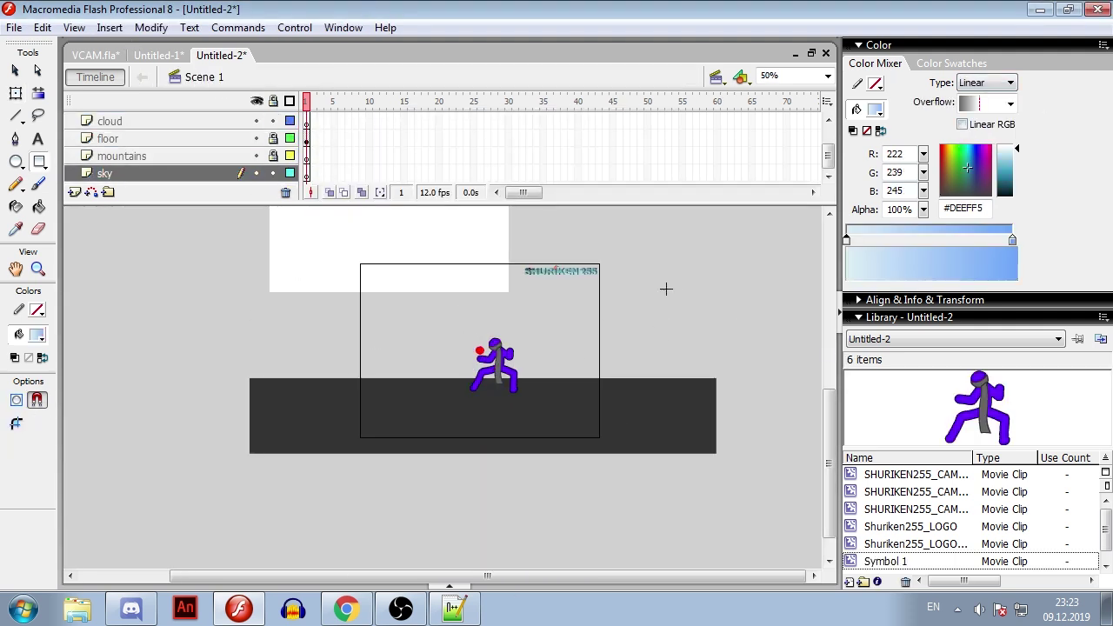
left_click_drag(348, 250, 621, 460)
key("q")
left_click_drag(625, 246, 626, 466)
left_click_drag(590, 491, 621, 453)
Convert the gradient rectangle to a movie clip symbol named sky, and lock the sky layer.
right_click(612, 333)
left_click(690, 293)
type("sky")
key("Return")
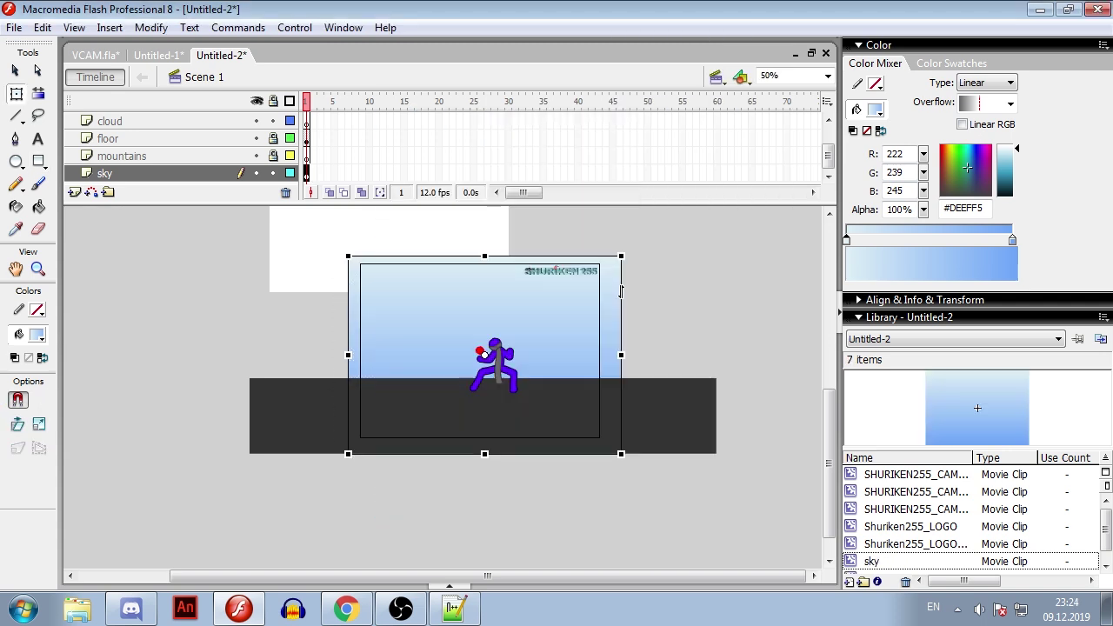
left_click(273, 173)
Hide the floor layer and outline two overlapping triangular mountains on a long horizontal baseline in the mountains layer.
left_click(273, 156)
key("n")
left_click(121, 155)
left_click(256, 138)
left_click_drag(245, 447, 750, 447)
left_click_drag(717, 472, 576, 316)
left_click_drag(576, 315, 450, 486)
Fill the large mountain with dark gray #595959 and the small one with lighter gray #737373.
left_click(38, 206)
left_click(36, 333)
left_click(47, 369)
left_click_drag(1017, 187, 1017, 179)
left_click(578, 400)
left_click_drag(1017, 179, 1018, 172)
left_click(434, 417)
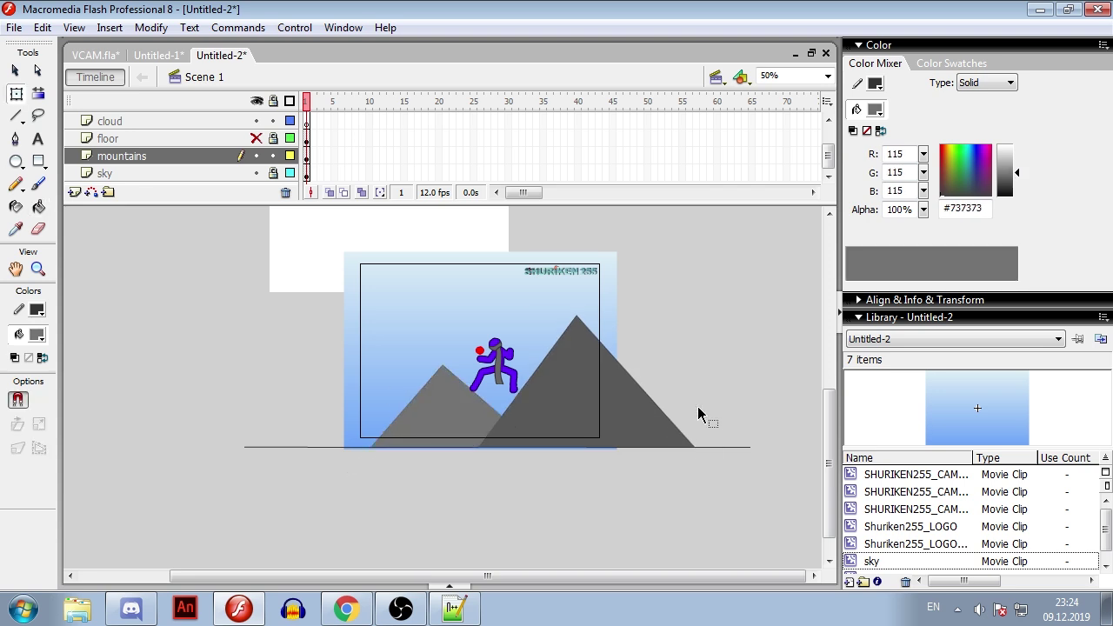
Show the floor layer again and raise the mountains so their bases sit just behind the floor's upper edge.
left_click(256, 138)
left_click(122, 138)
left_click(273, 155)
left_click(121, 155)
key("shift+Up")
key("shift+Up")
key("shift+Up")
key("shift+Up")
key("shift+Up")
key("shift+Up")
key("shift+Up")
key("shift+Up")
key("shift+Up")
key("shift+Up")
Convert the mountains to a movie clip symbol, shift it left, and align its transformation point with the red dot.
key("F8")
key("Return")
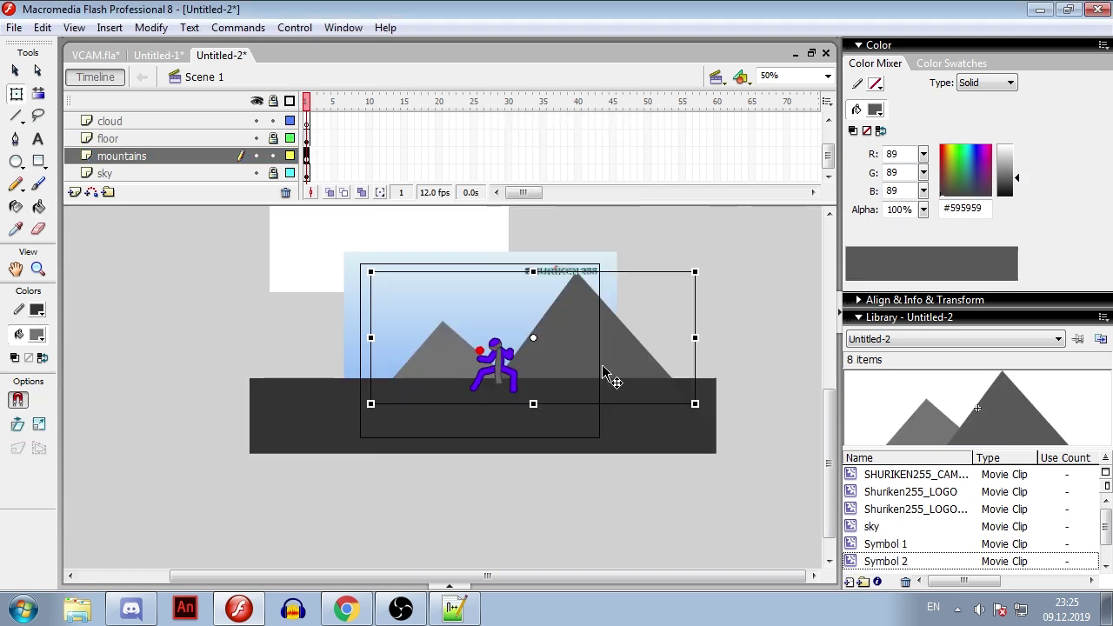
key("shift+Left")
key("shift+Left")
key("shift+Left")
key("shift+Left")
left_click_drag(515, 337, 480, 350)
Adjust the mountains' position and place the PARALLAX clip from the library inside the mountains symbol.
key("ctrl+equal")
double_click(566, 433)
left_click_drag(511, 469, 633, 458)
left_click(203, 77)
double_click(633, 418)
scroll(934, 559, "up", 1)
left_click_drag(915, 492, 664, 342)
Place the PARALLAX clip from the library inside the sky symbol.
left_click(207, 78)
double_click(365, 295)
left_click_drag(914, 492, 397, 302)
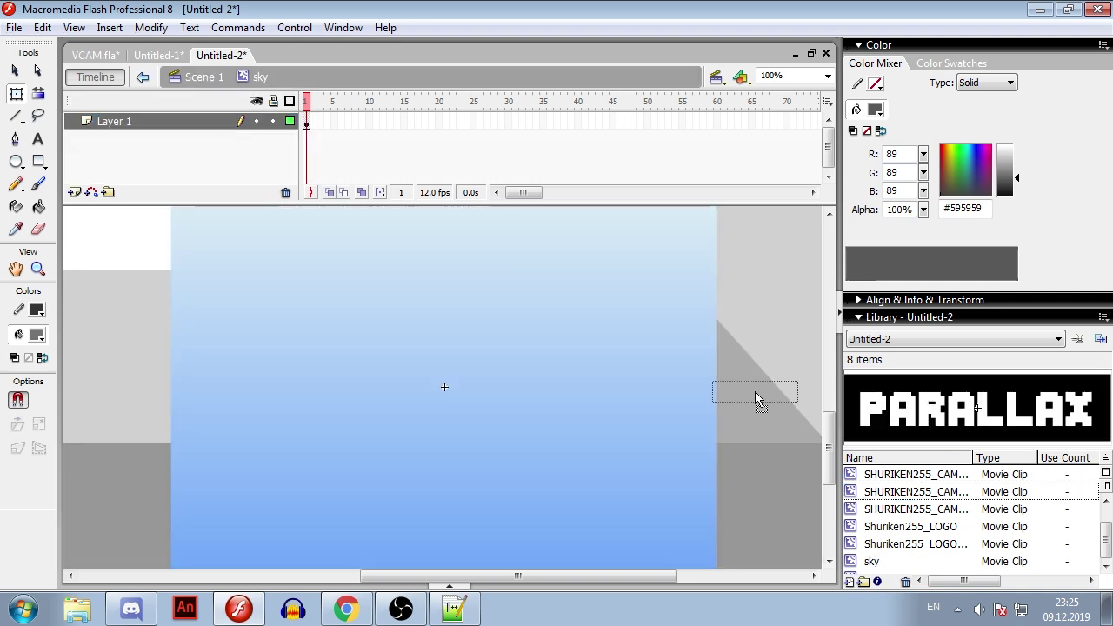
Return to the main scene and draw a white #FFFFFF cloud from overlapping ovals on the cloud layer.
left_click(202, 77)
left_click(74, 193)
type("cloud")
left_click(37, 334)
left_click_drag(335, 398, 450, 460)
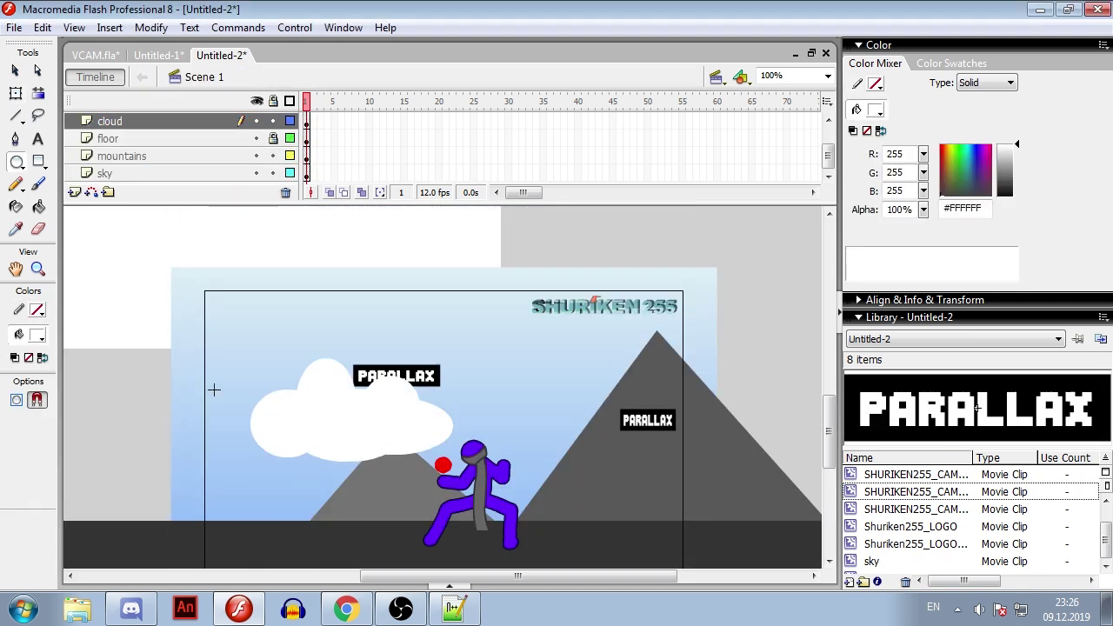
Duplicate the cloud in place and arrange the two clouds on opposite sides of the sky.
left_click(16, 93)
left_click_drag(328, 430, 293, 399)
right_click(294, 399)
left_click(339, 137)
key("ctrl+shift+v")
left_click_drag(419, 432, 139, 424)
left_click_drag(186, 397, 652, 427)
Convert both clouds to a movie clip symbol named clouds, and place the PARALLAX clip inside it.
key("F8")
type("clouds")
key("Return")
double_click(674, 405)
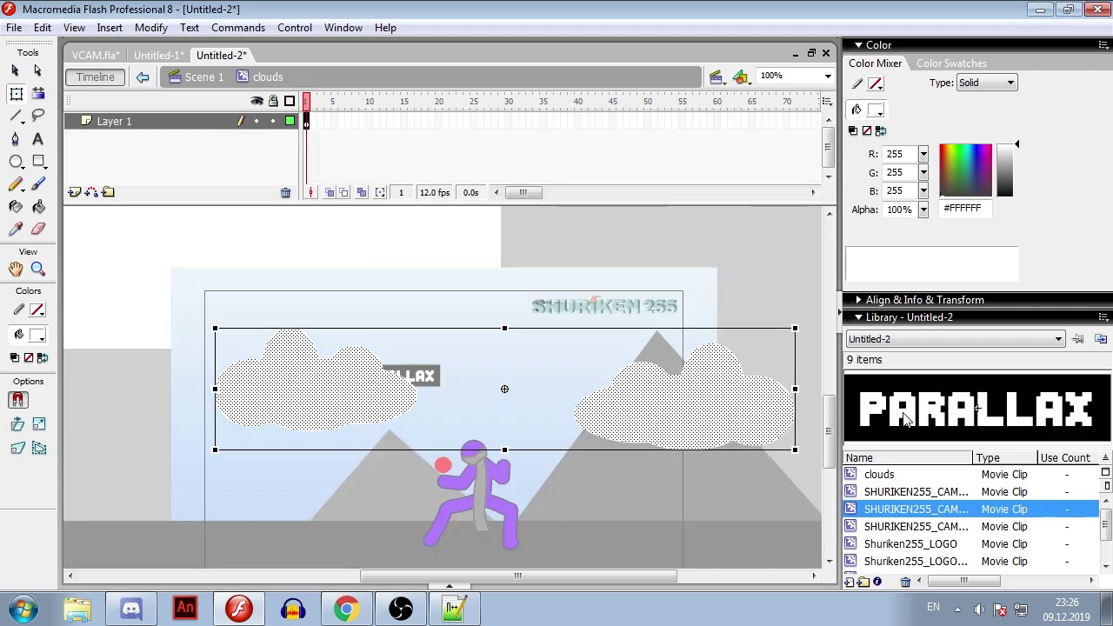
left_click_drag(915, 509, 642, 369)
double_click(618, 499)
left_click(204, 77)
View the scene at 50%, set the frame rate to 24 fps, and unlock the camera layer.
left_click(827, 76)
left_click(780, 133)
left_click(591, 378)
left_click(449, 586)
left_click(117, 121)
scroll(279, 111, "up", 1)
left_click(273, 121)
Extend the layers' frames to about frame 120.
scroll(487, 348, "down", 3)
left_click_drag(524, 193, 609, 198)
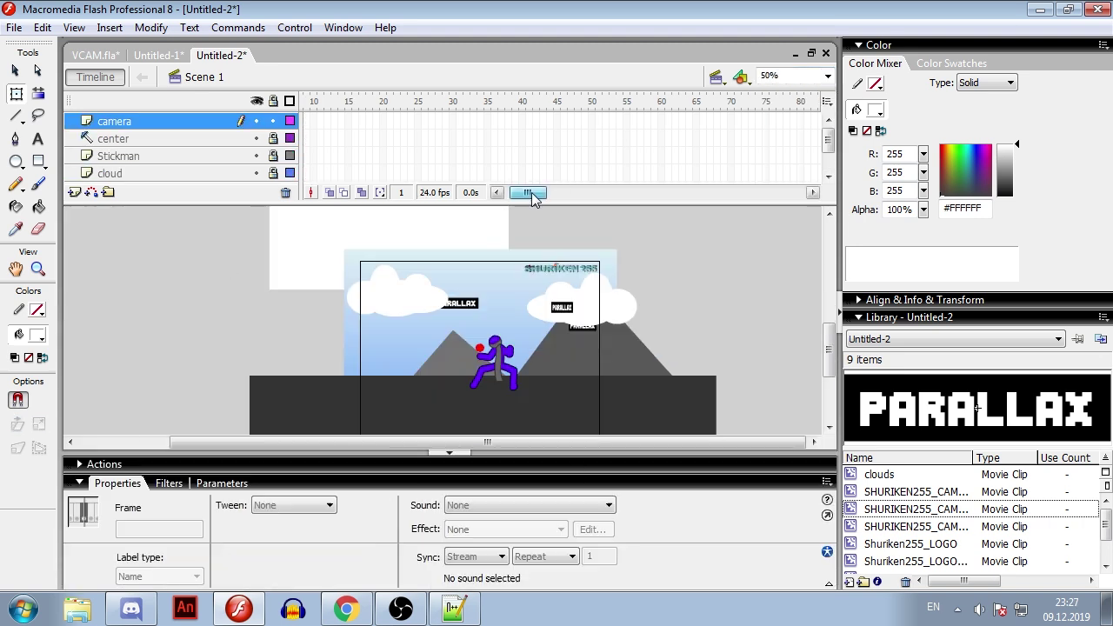
left_click_drag(606, 122, 606, 181)
key("F5")
Add a keyframe for the motion-tweened camera and test the movie.
left_click(601, 308)
key("F6")
key("ctrl+Return")
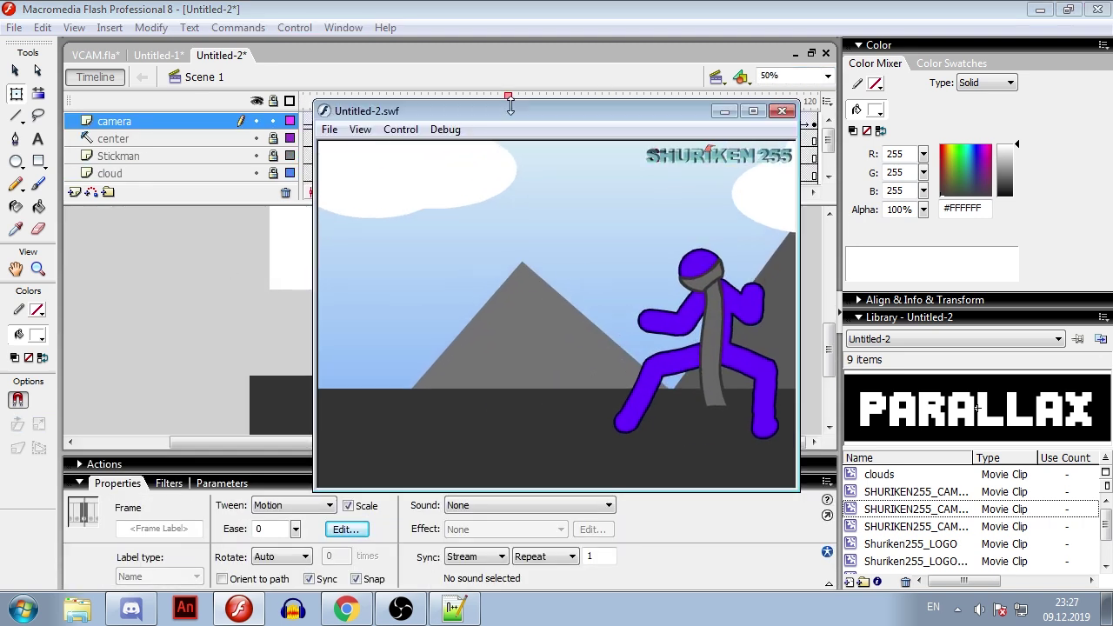